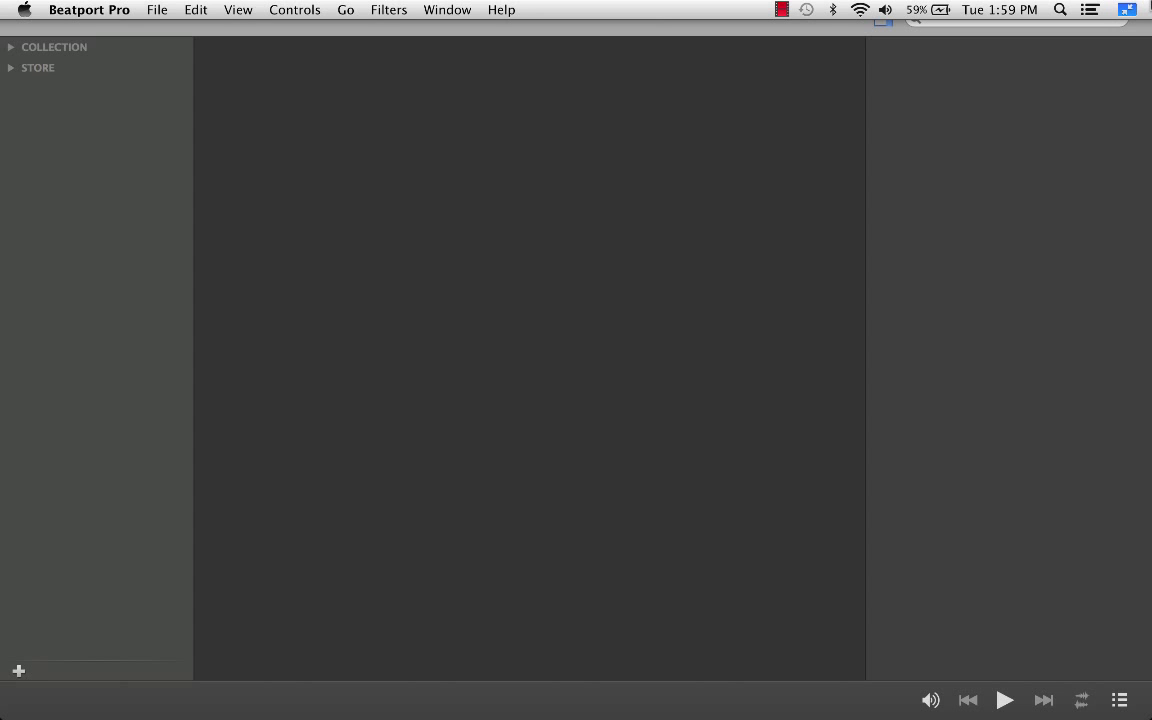
mouse_move(740, 712)
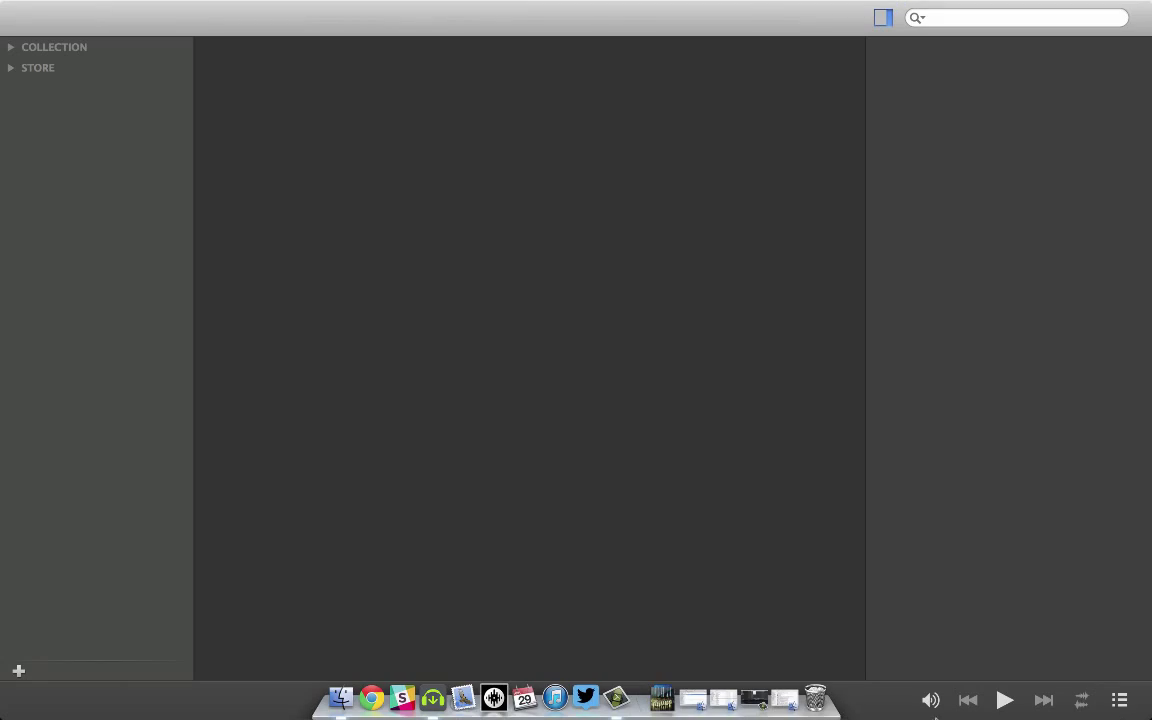
click(783, 700)
click(742, 607)
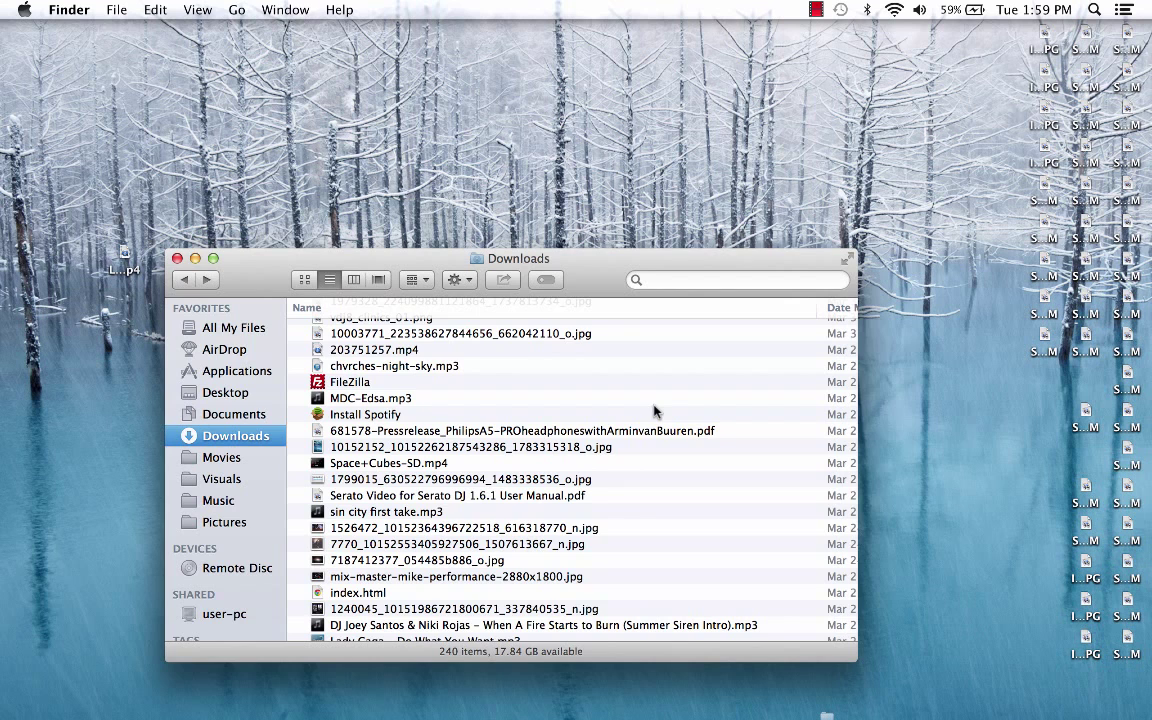
mouse_move(510, 712)
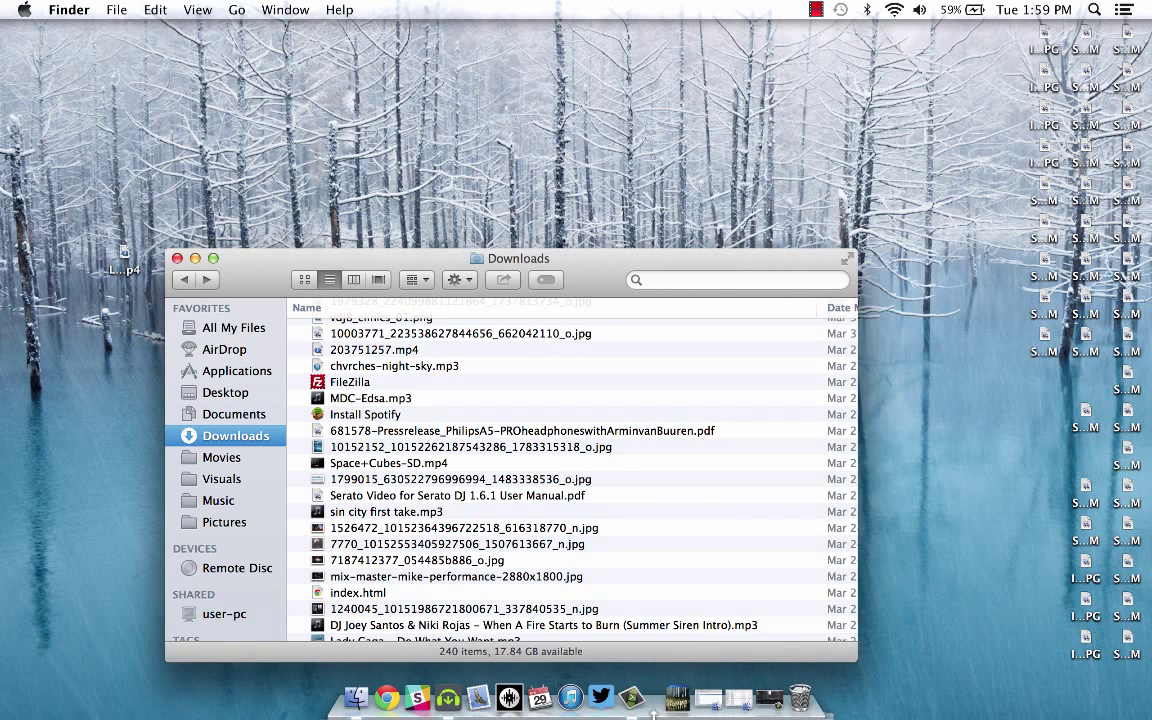
click(448, 700)
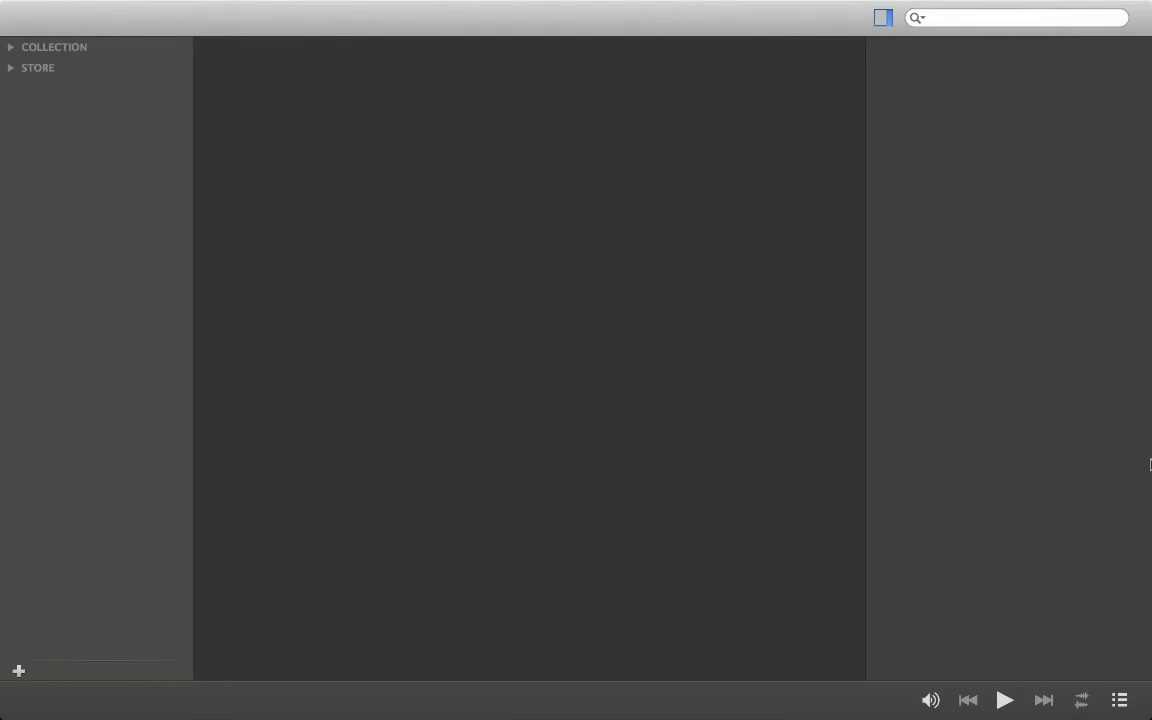
Expand the Collection and its Playlists group, and open the EDM playlist
mouse_move(1149, 4)
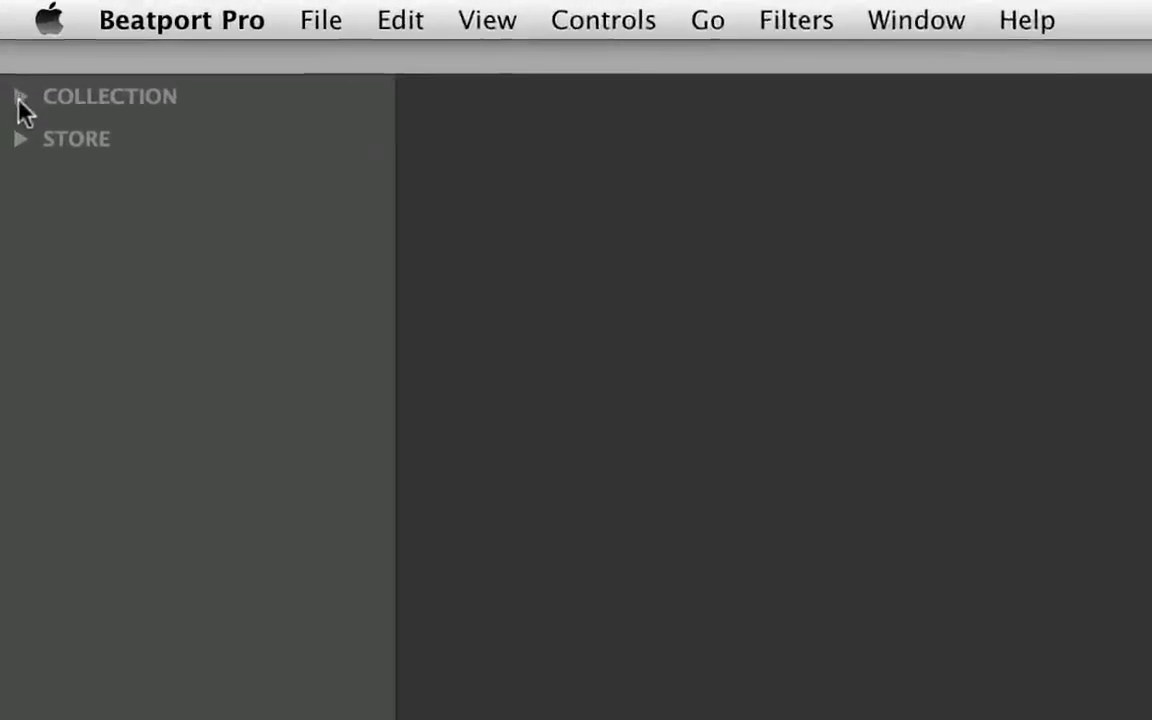
click(19, 99)
click(44, 177)
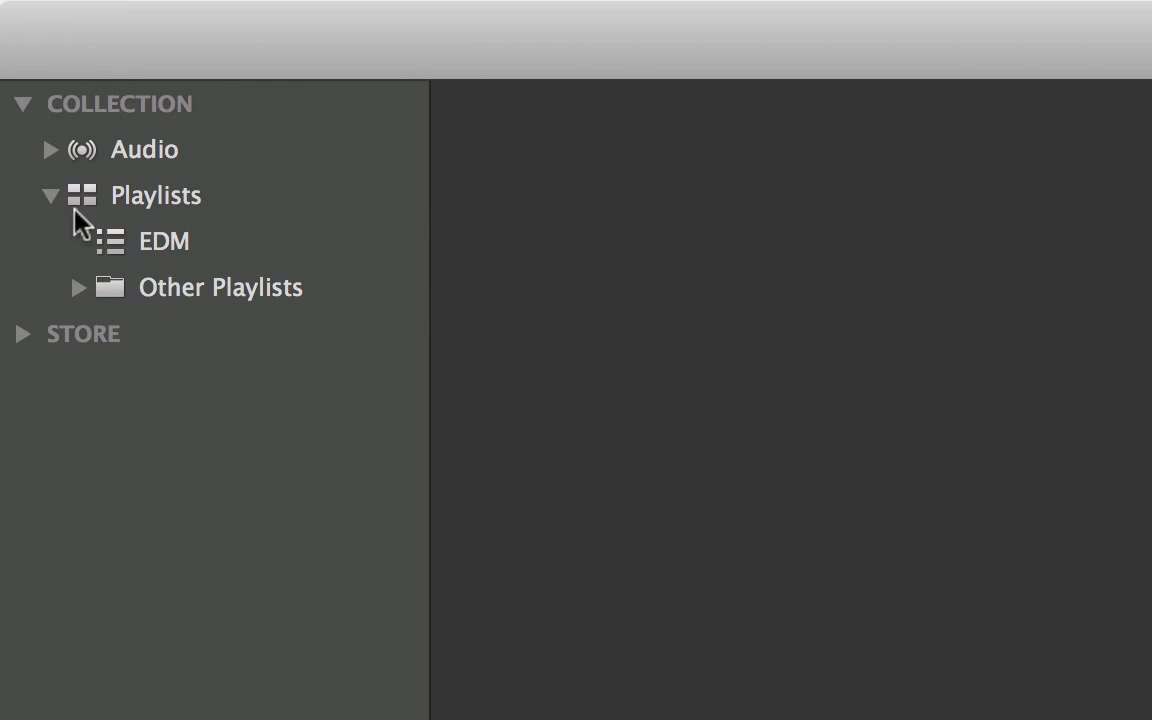
click(162, 243)
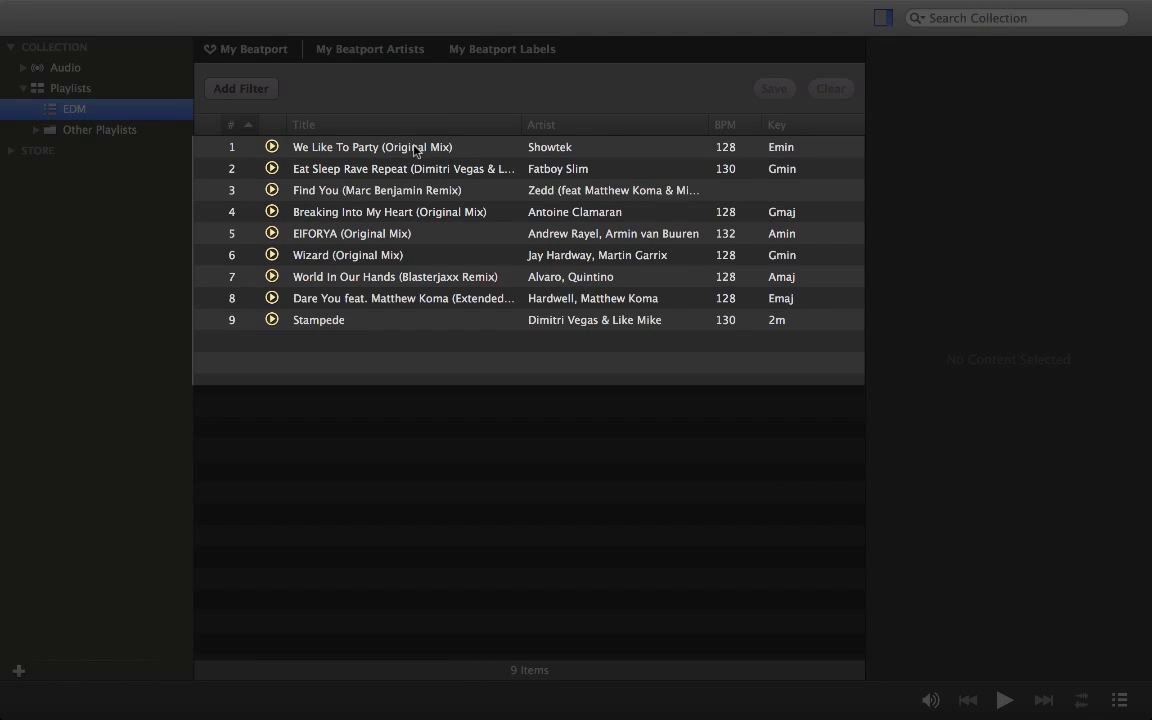
Go through the EDM playlist's tracks from We Like To Party to World In Our Hands, reviewing each one's metadata, and clear the selection
click(414, 147)
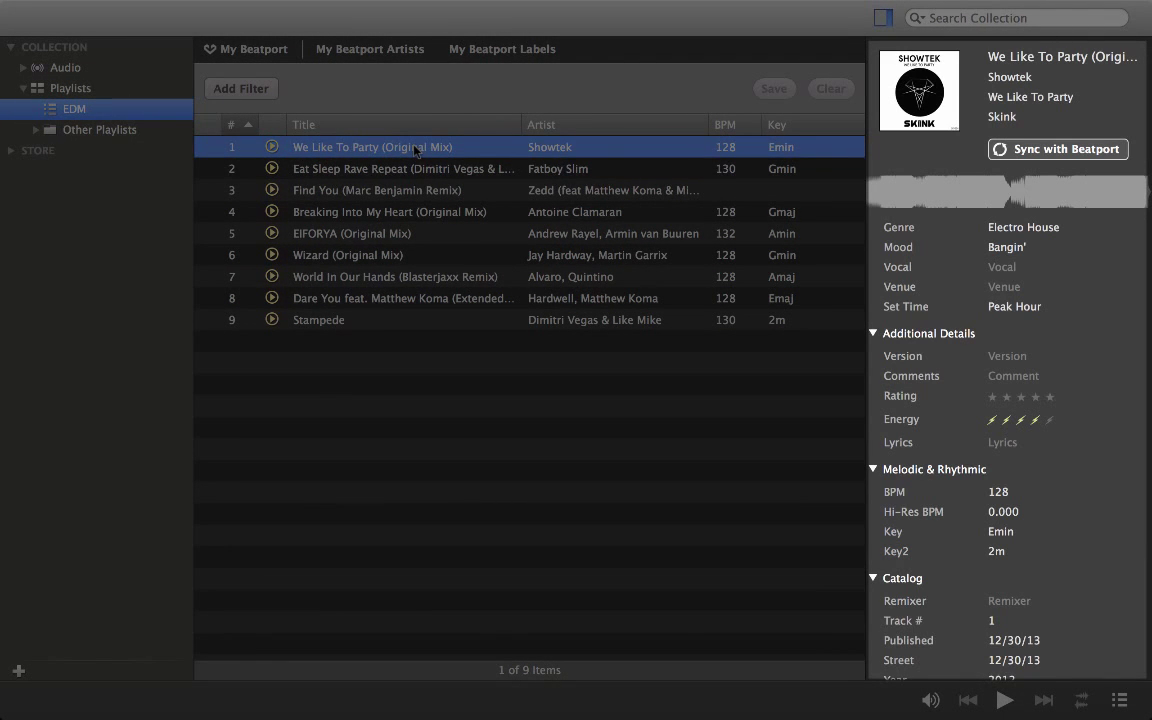
key(Down)
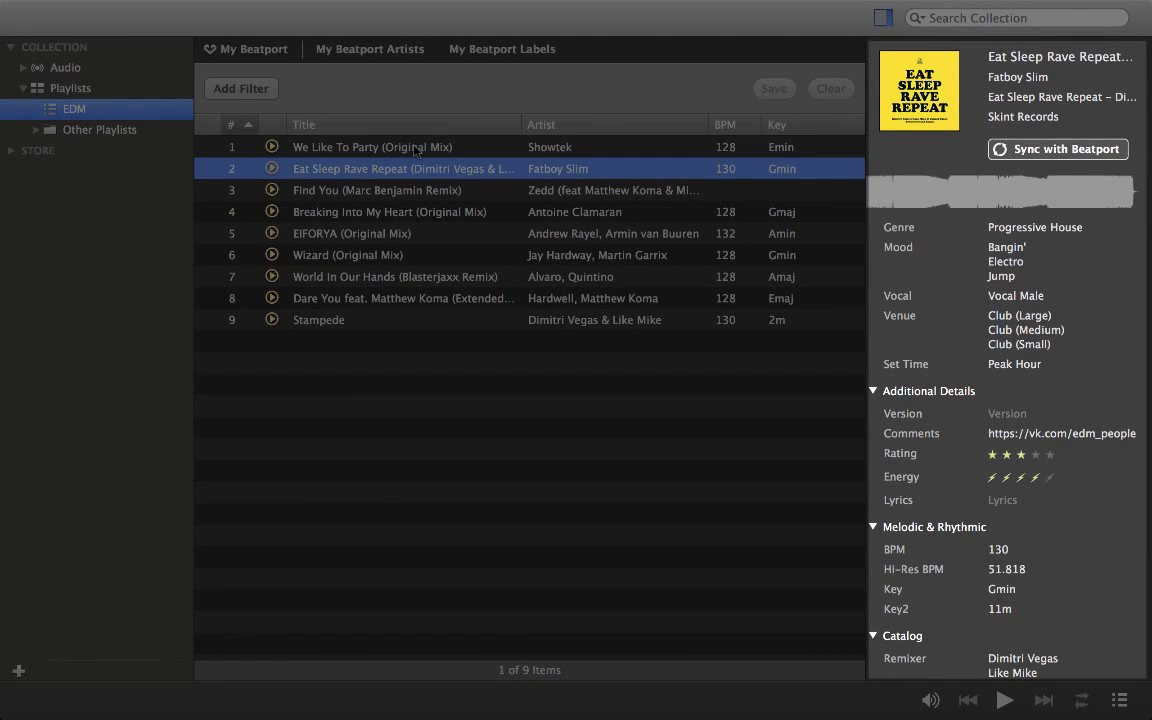
key(Down)
key(Down)
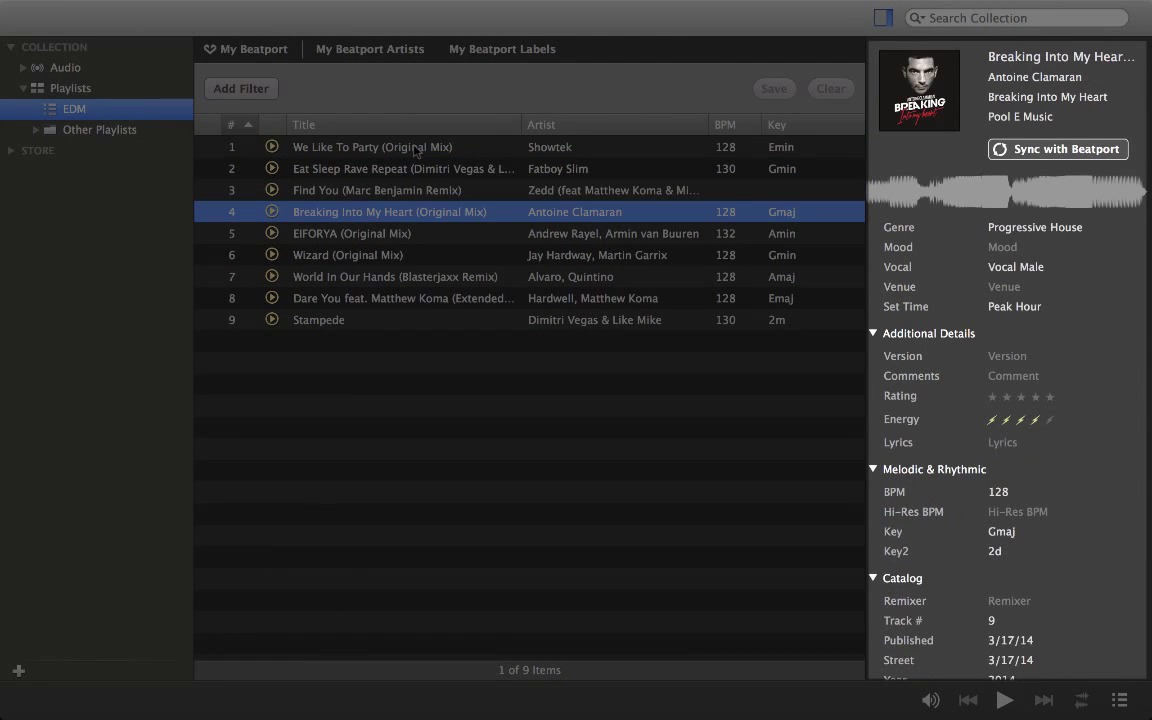
key(Down)
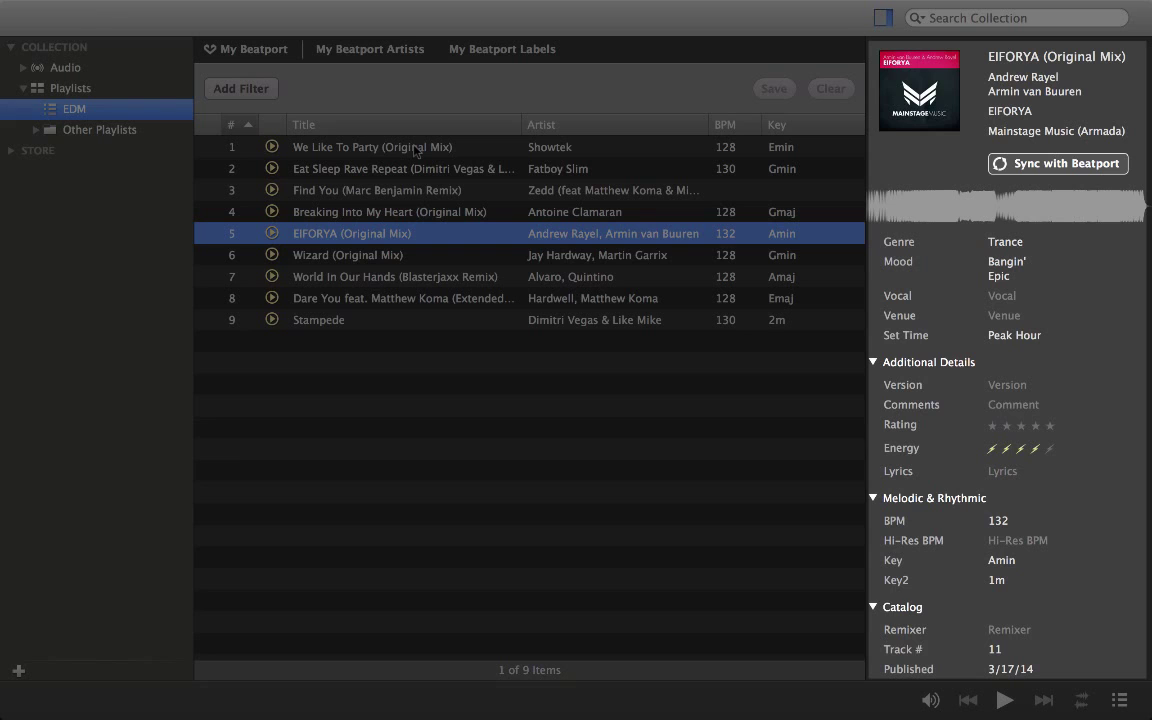
key(Down)
key(Down)
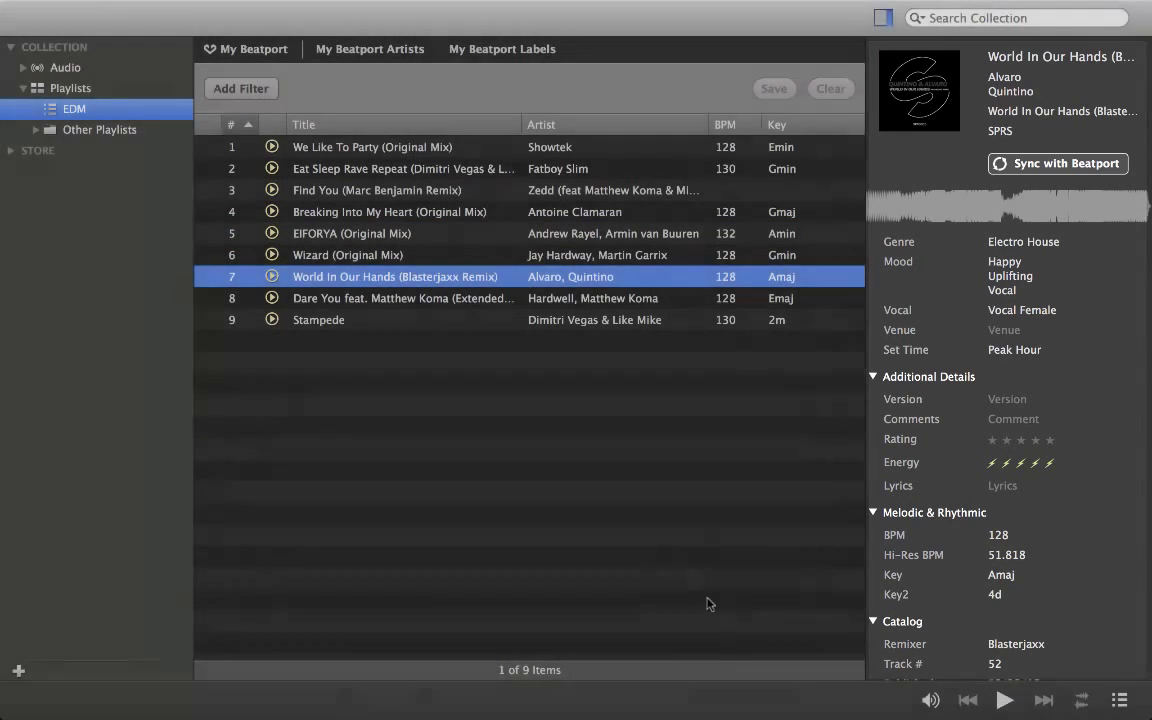
click(707, 604)
Leave full screen and add Charger (Original Mix) from the Finder search results to the EDM playlist, dismissing the import notice
click(240, 10)
click(258, 57)
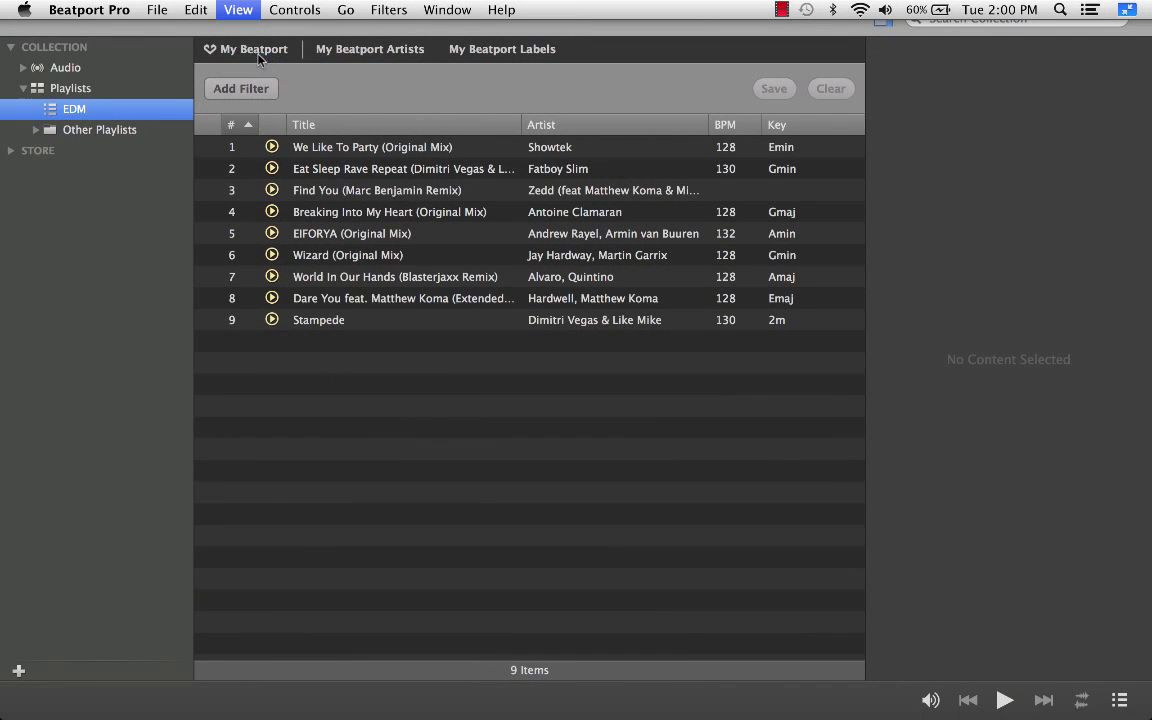
click(513, 697)
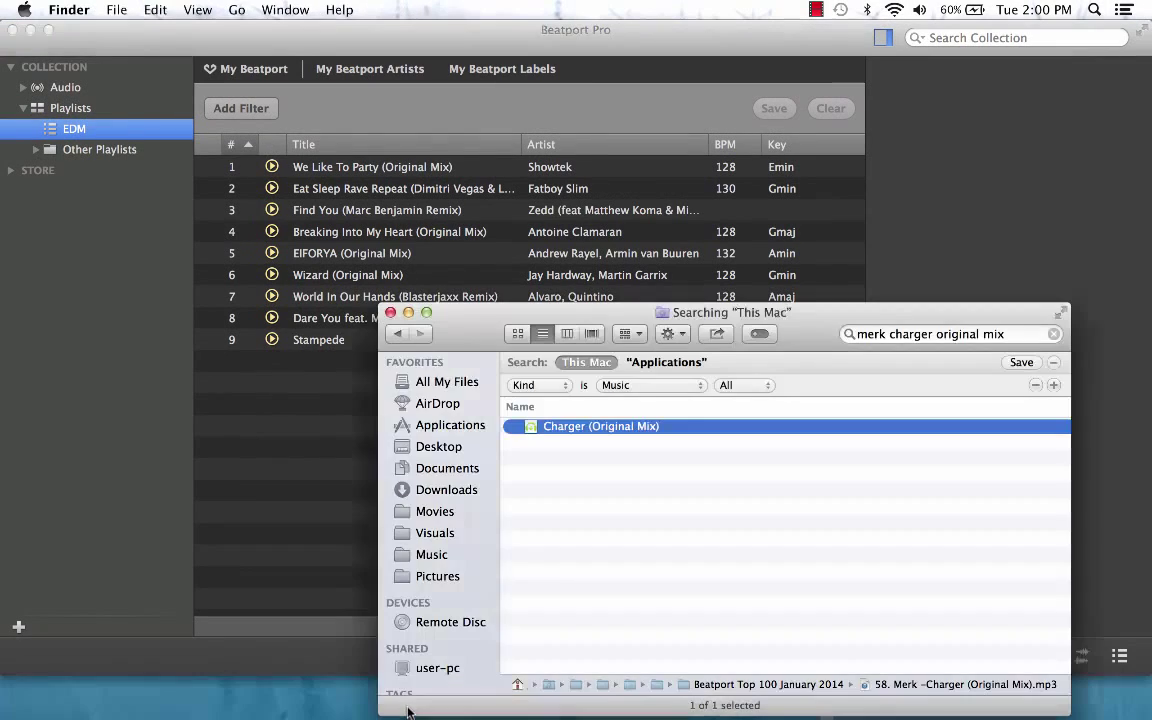
drag(571, 427, 254, 374)
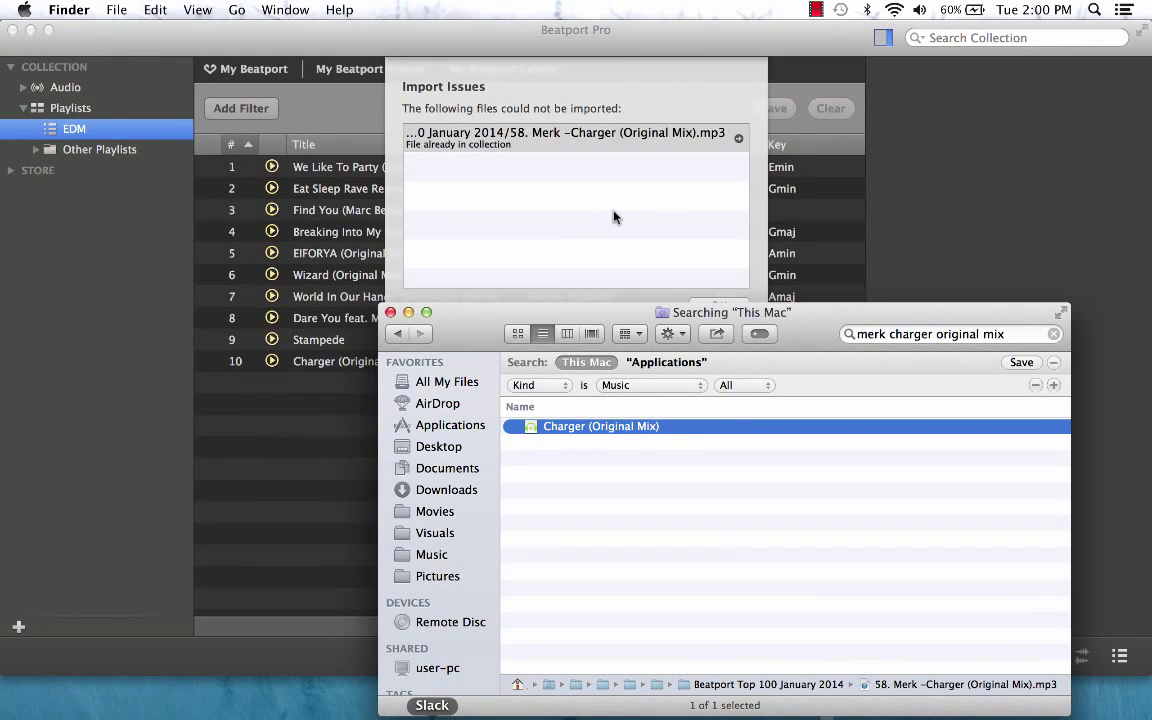
click(614, 217)
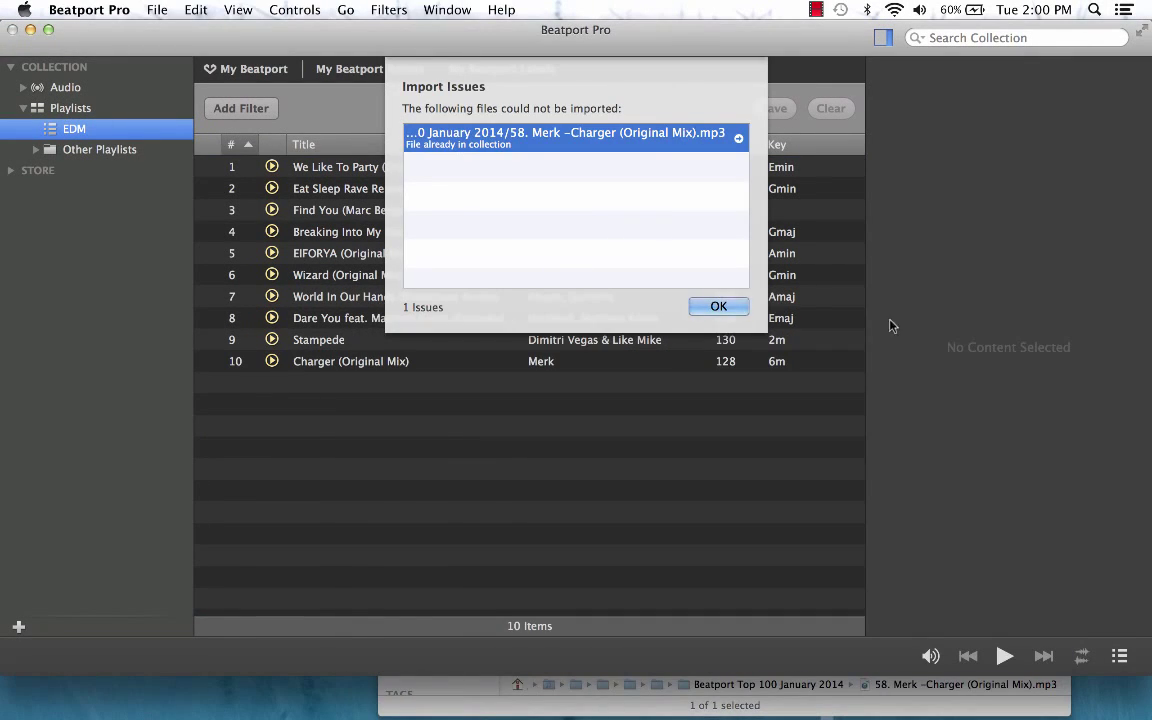
click(716, 308)
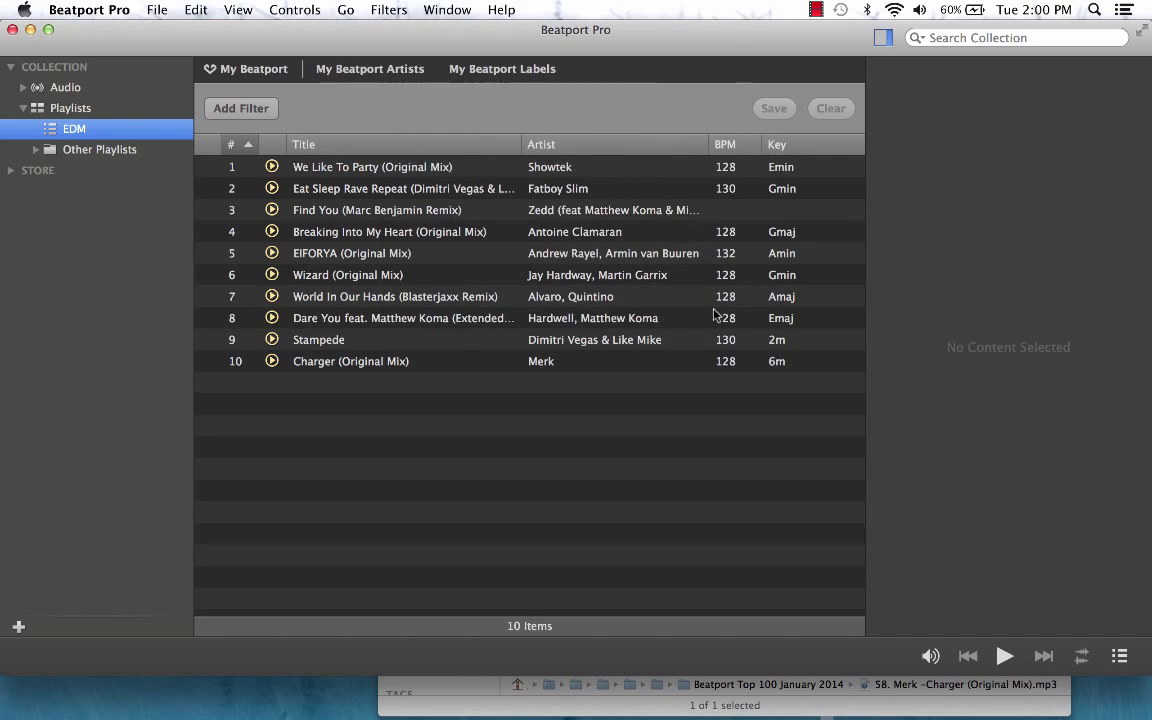
click(48, 29)
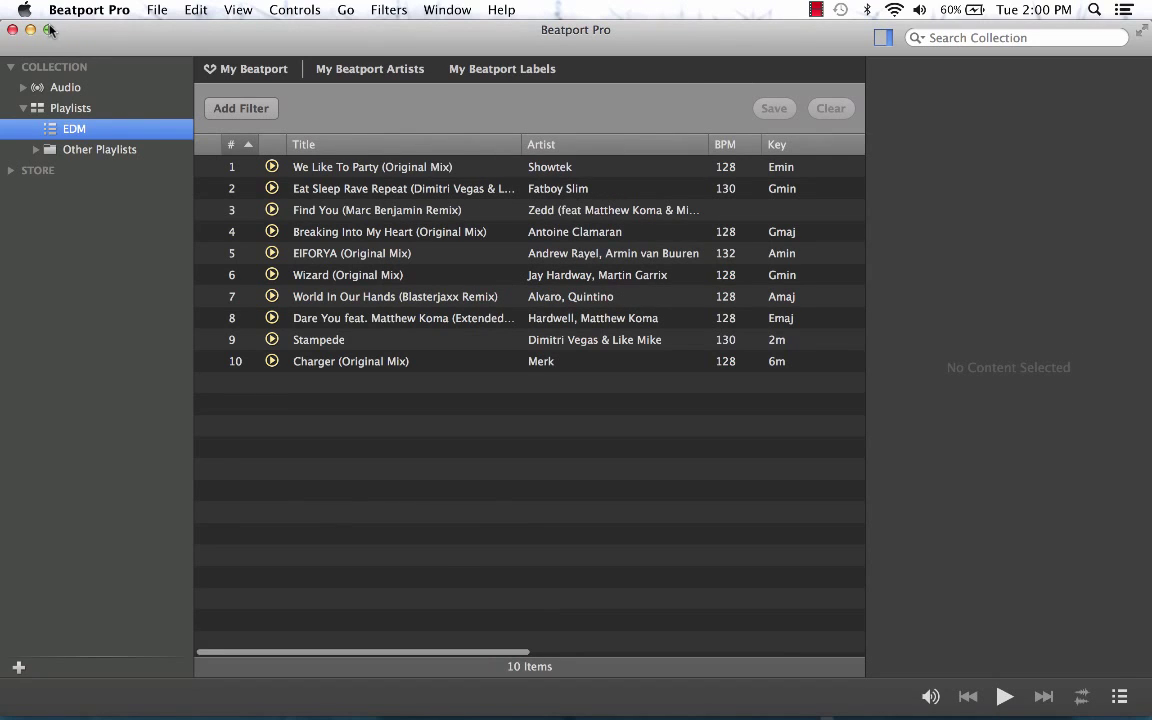
Sync Charger (Original Mix) with the Beatport catalog entry by Amersy, Merk & Kremont, updating all the available fields
click(456, 365)
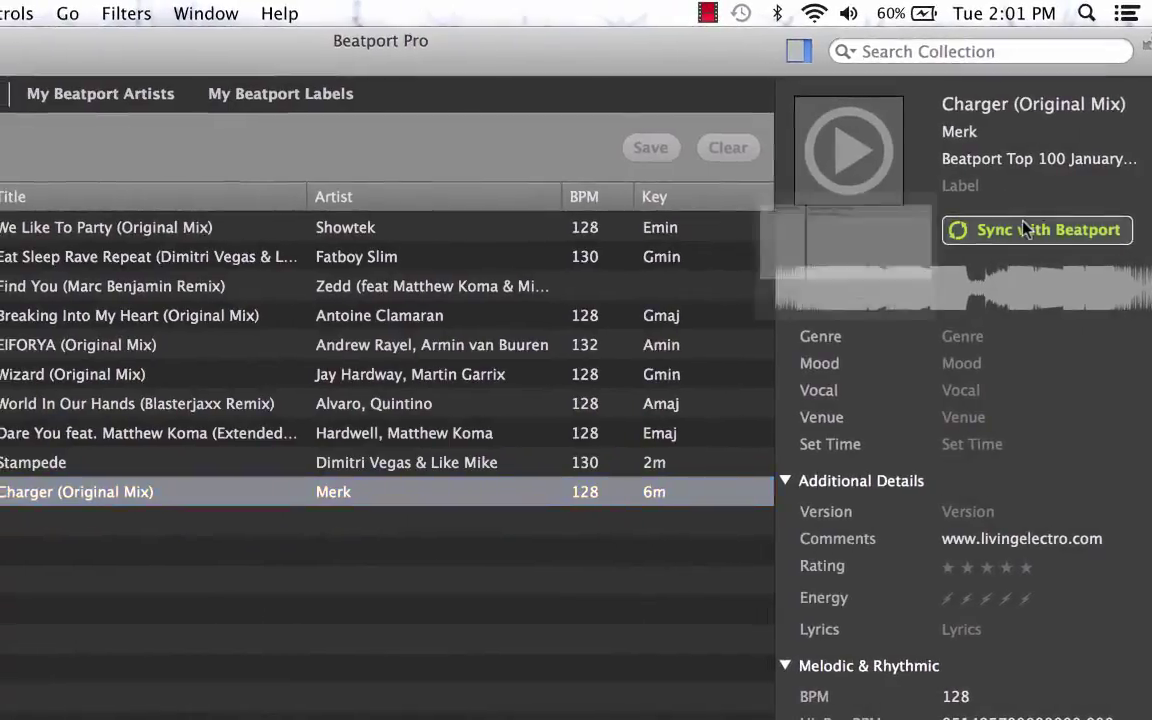
click(1025, 229)
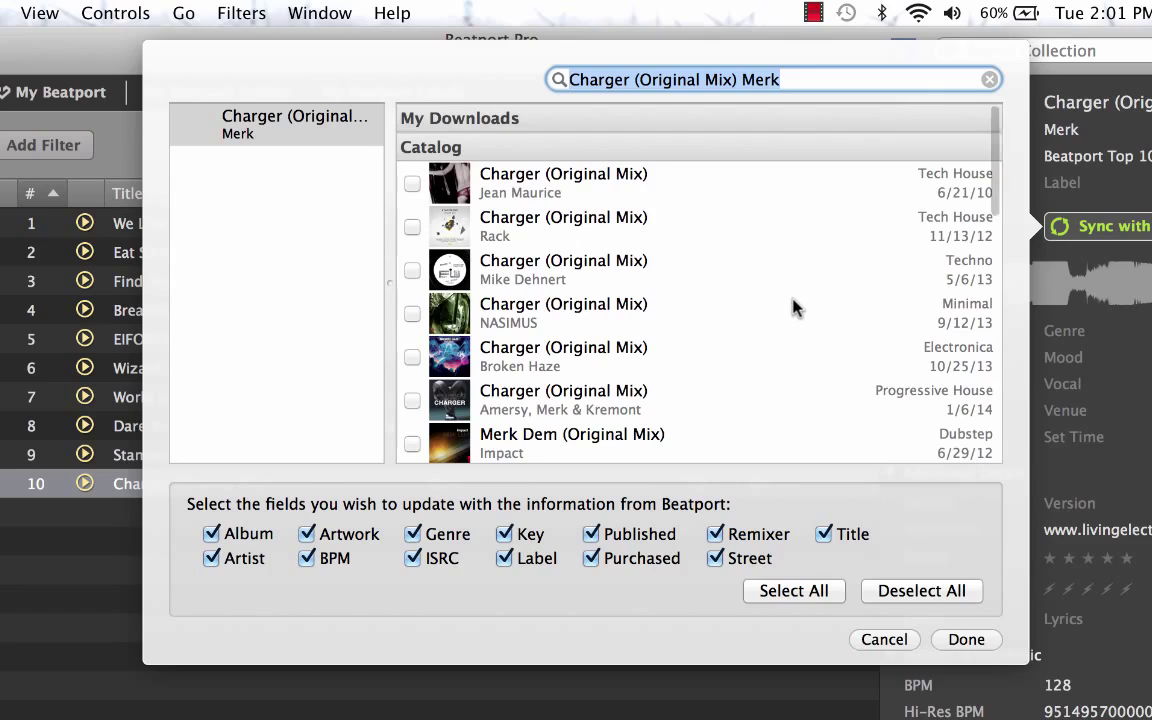
scroll(792, 300, down, 5)
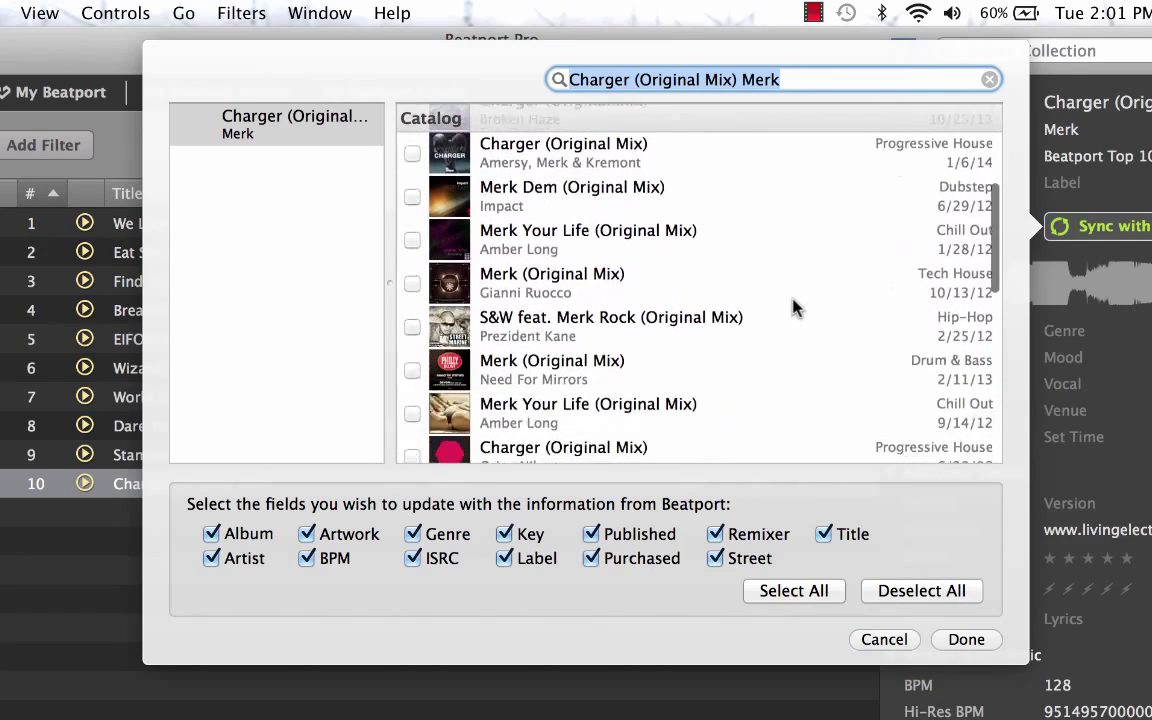
click(412, 151)
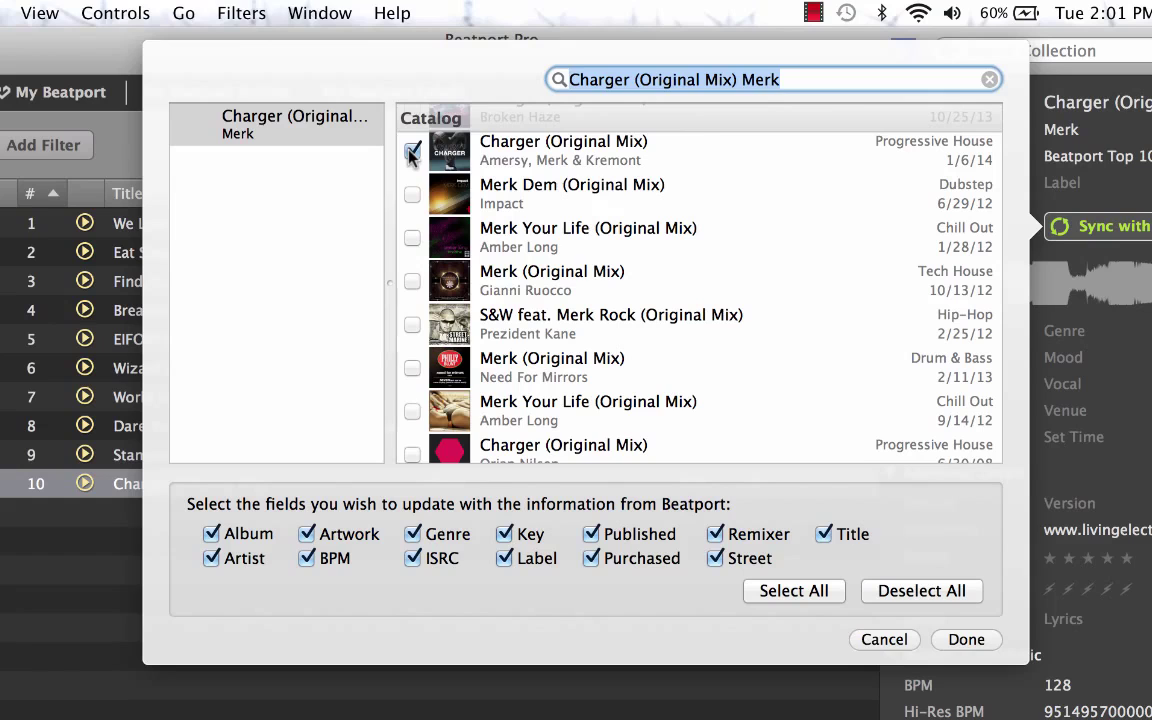
key(Return)
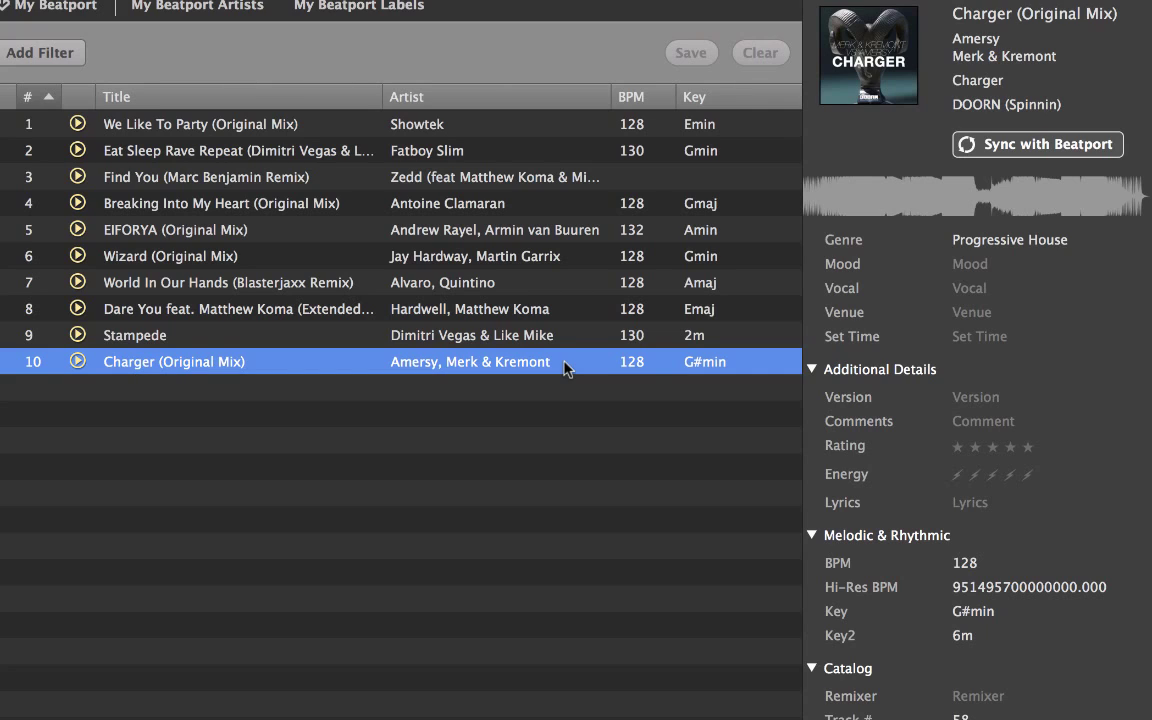
Examine the Beatport tags available for the Charger track's mood, vocal, venue and set time without applying any
mouse_move(845, 285)
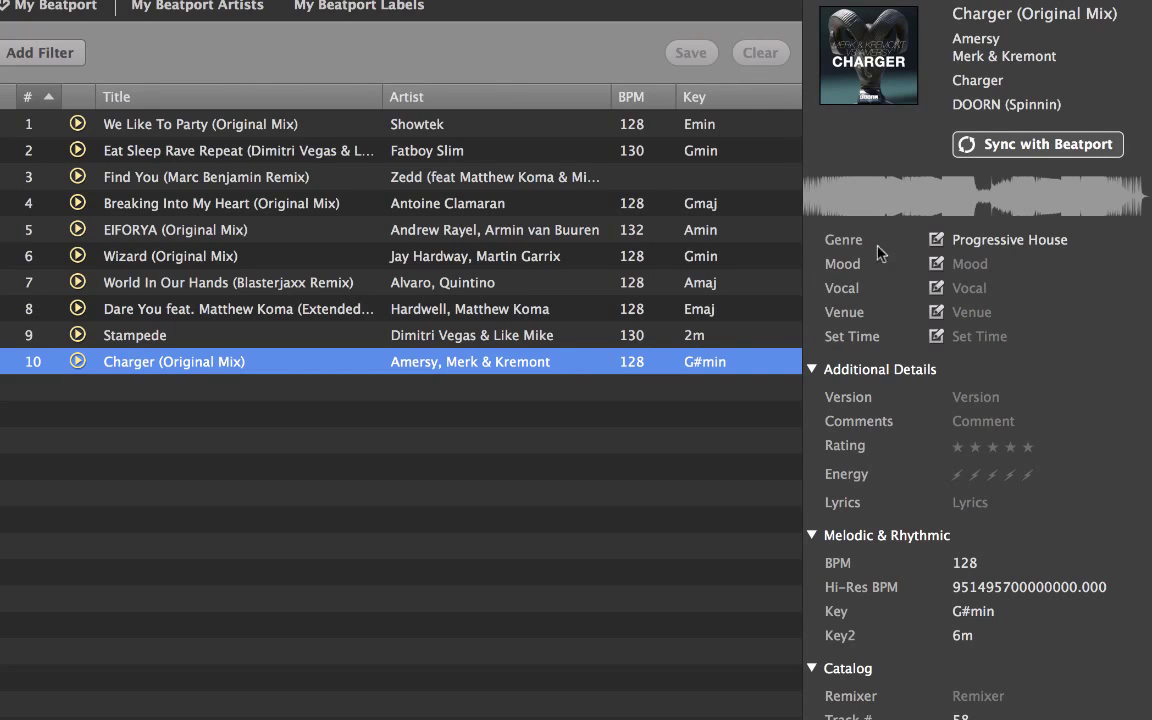
click(937, 265)
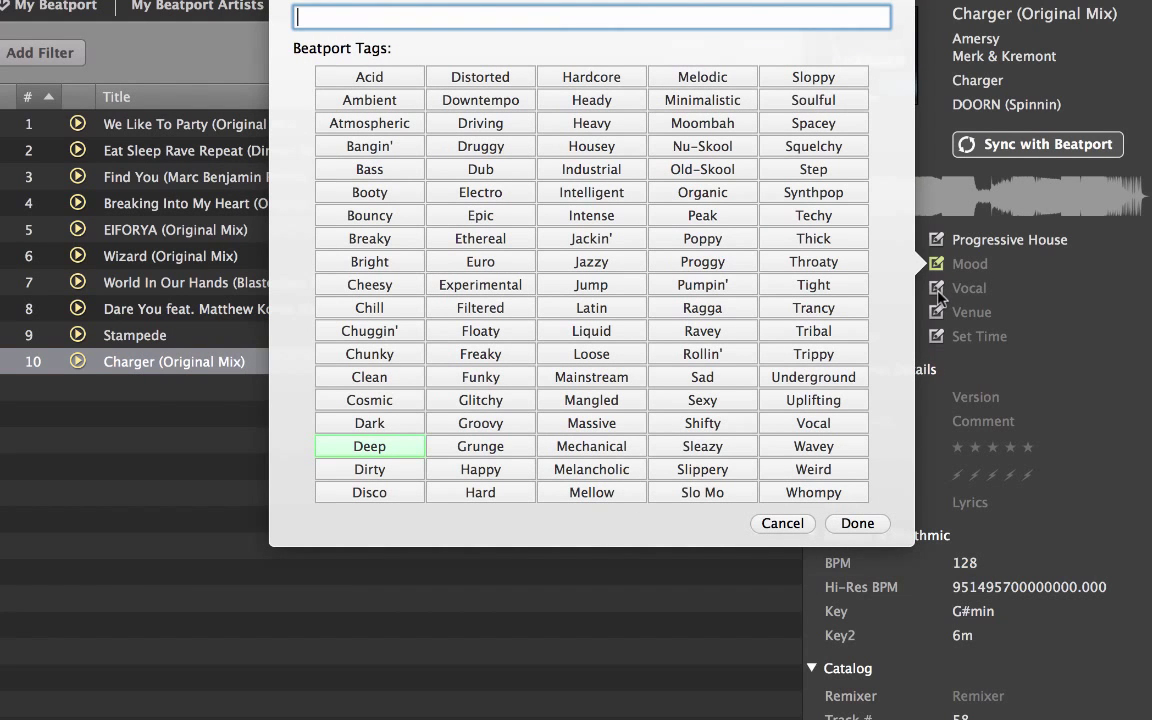
click(780, 527)
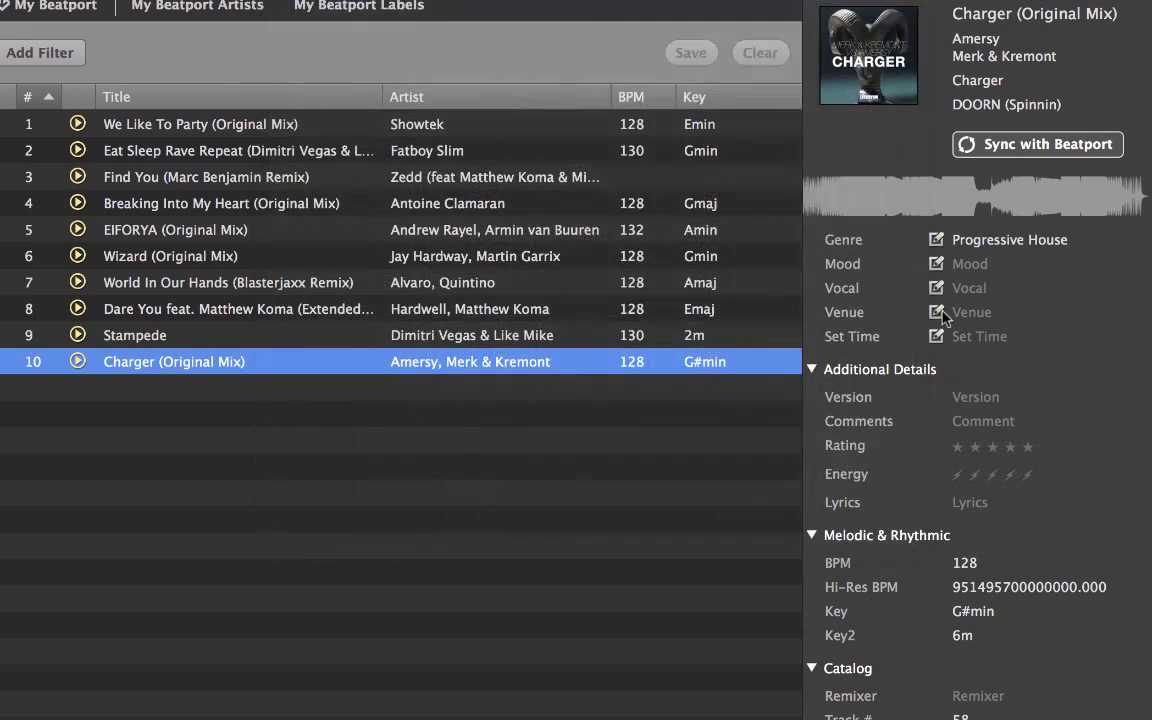
click(936, 289)
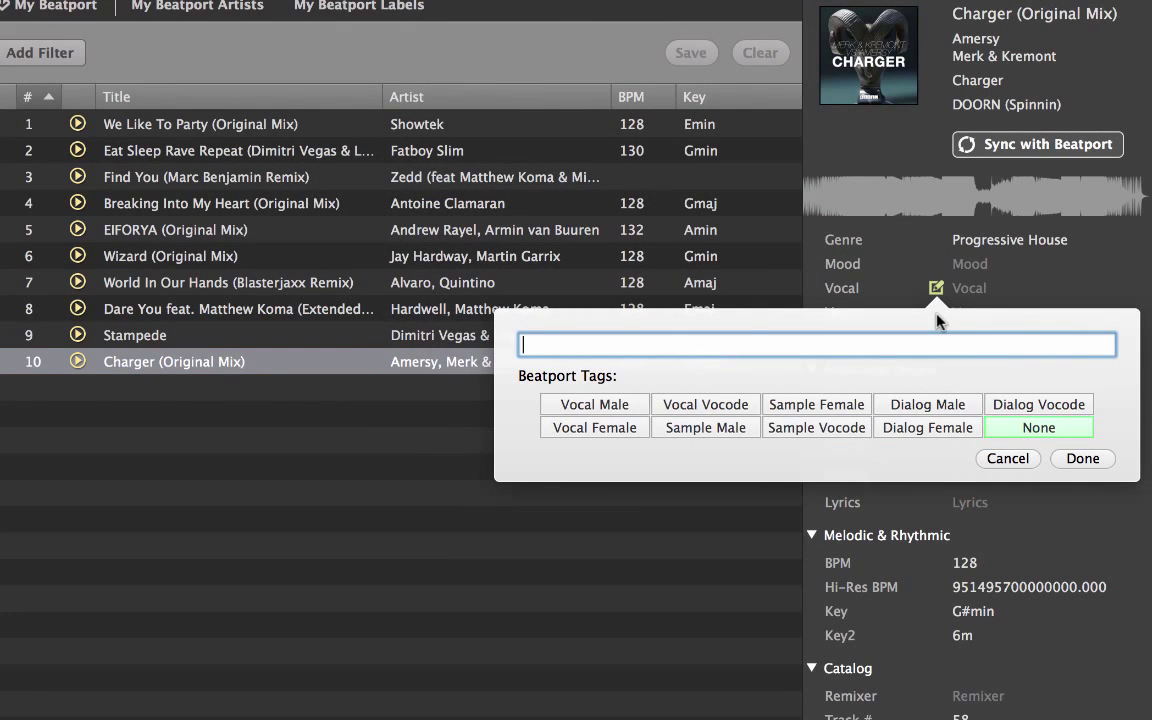
click(1015, 459)
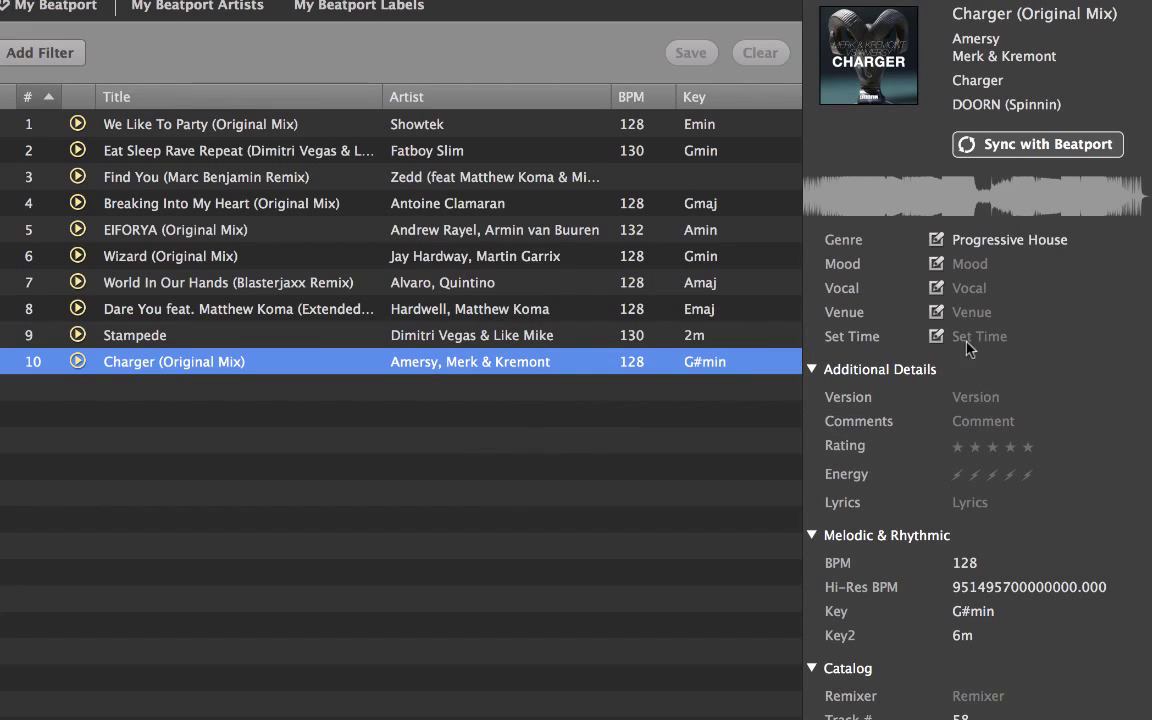
click(937, 312)
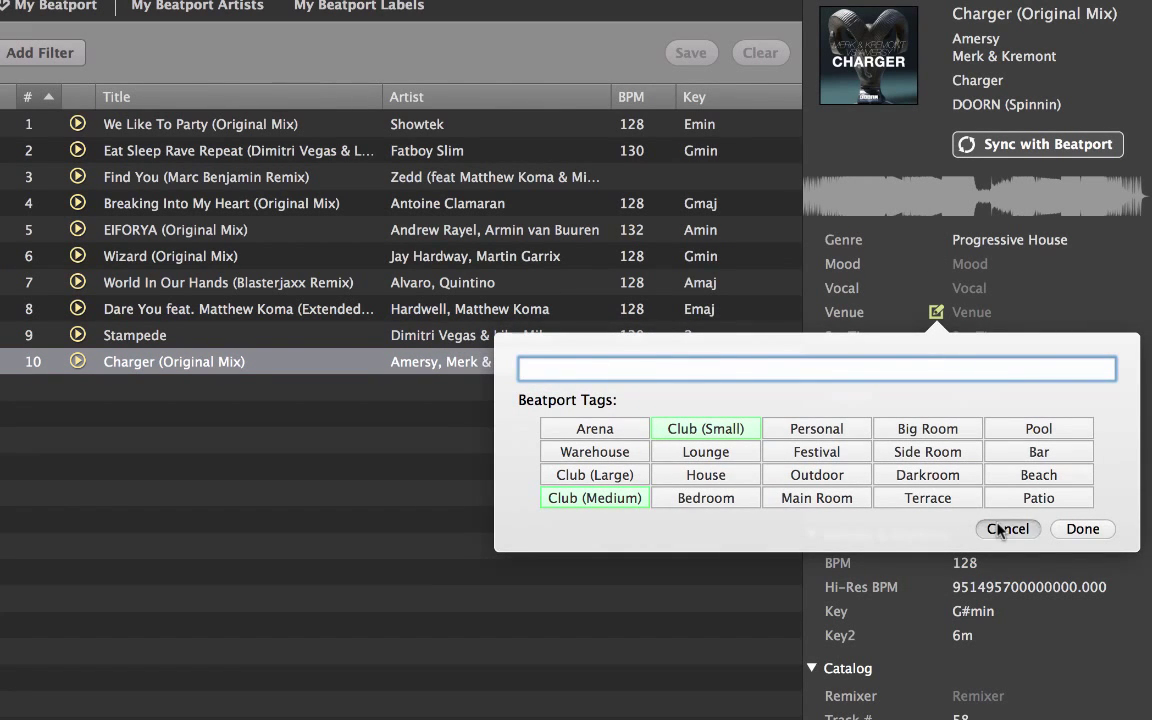
click(998, 529)
click(937, 337)
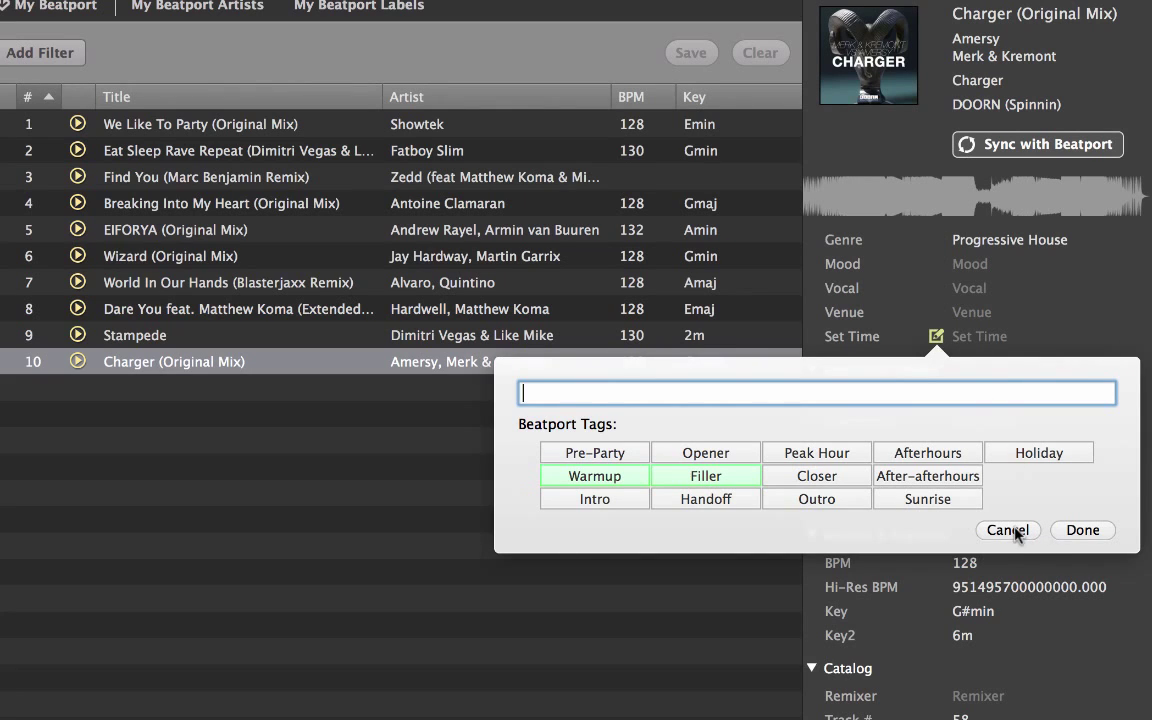
click(1007, 530)
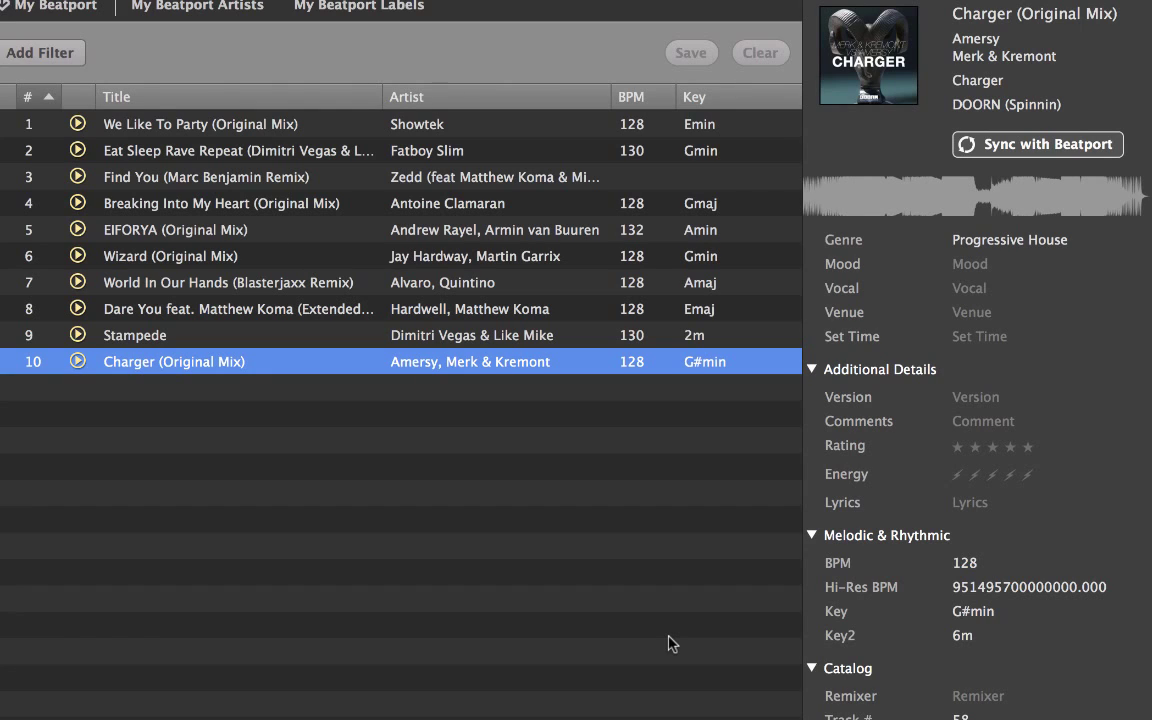
Tag the Charger track's mood as Bangin' and Deep, and set its vocal tag to None
mouse_move(969, 282)
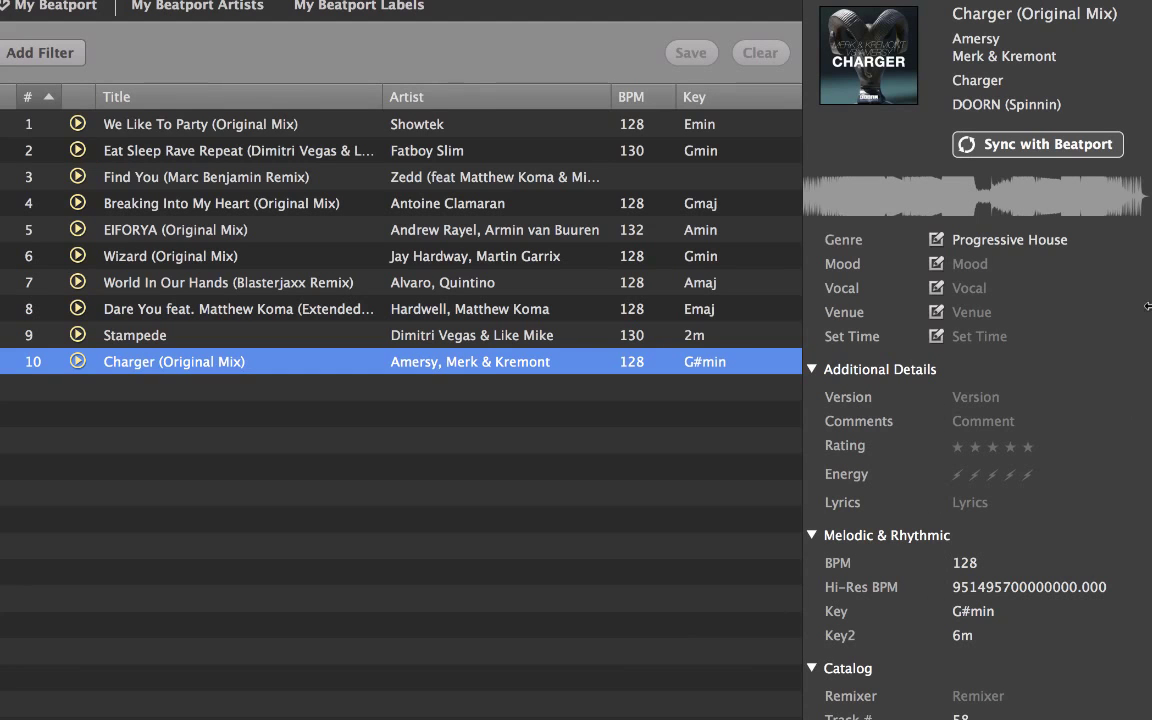
click(937, 263)
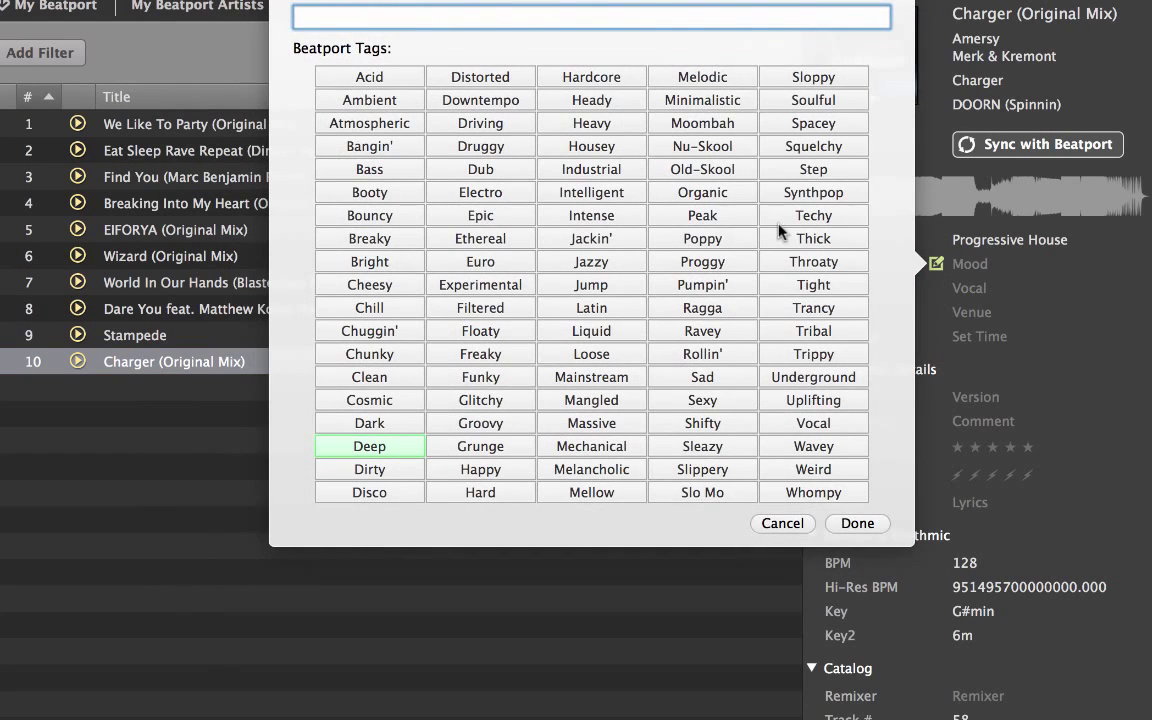
click(383, 148)
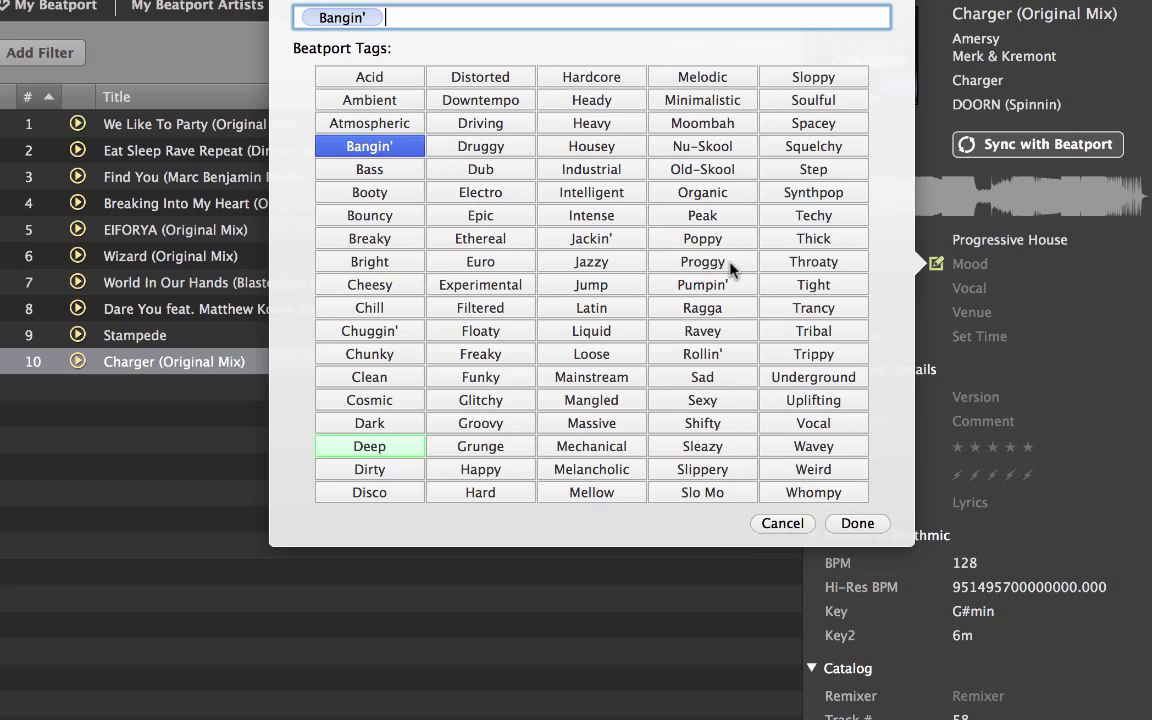
click(350, 446)
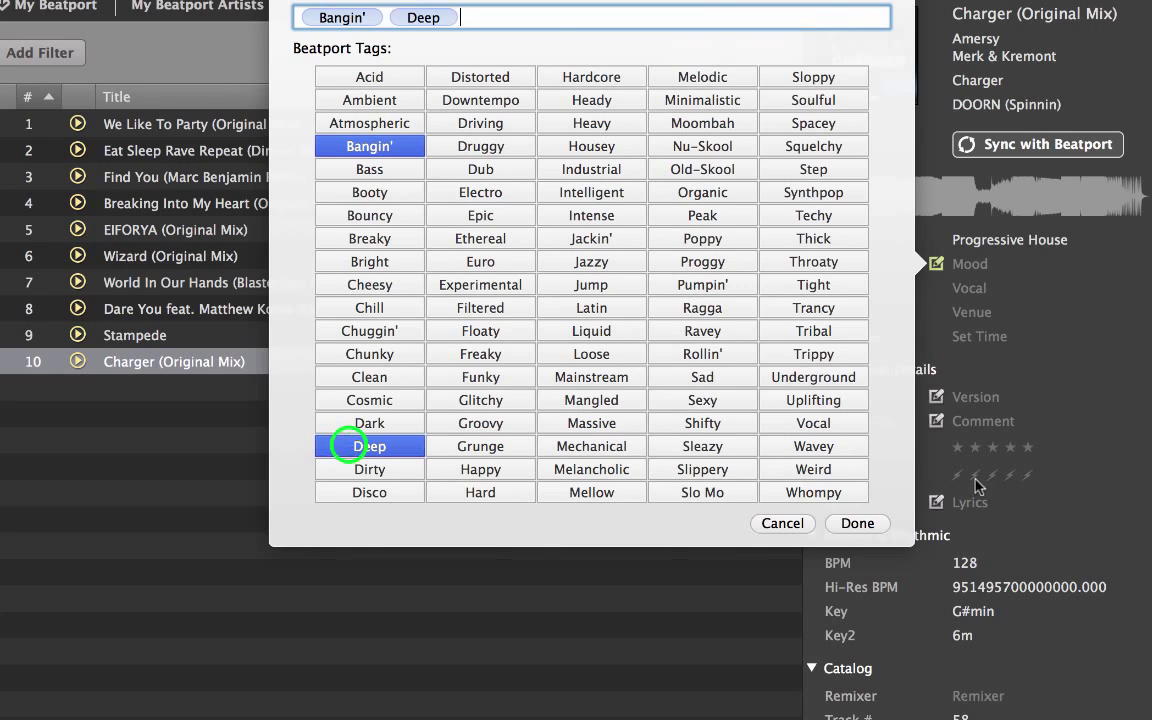
click(860, 524)
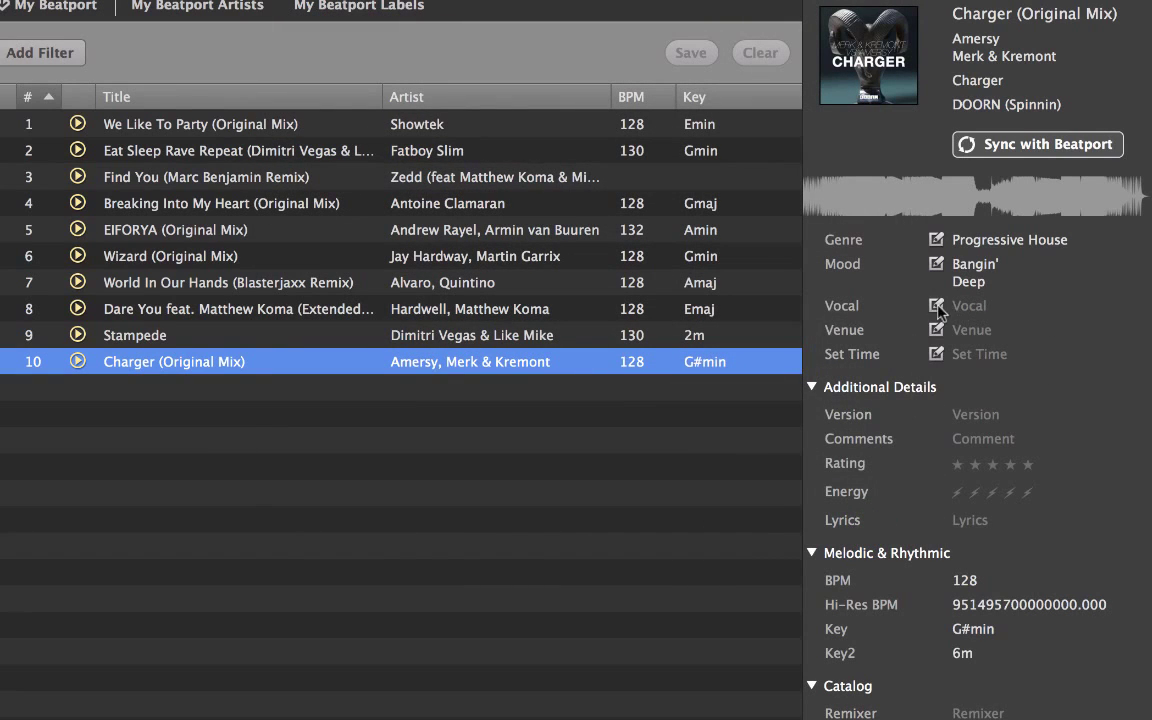
click(858, 301)
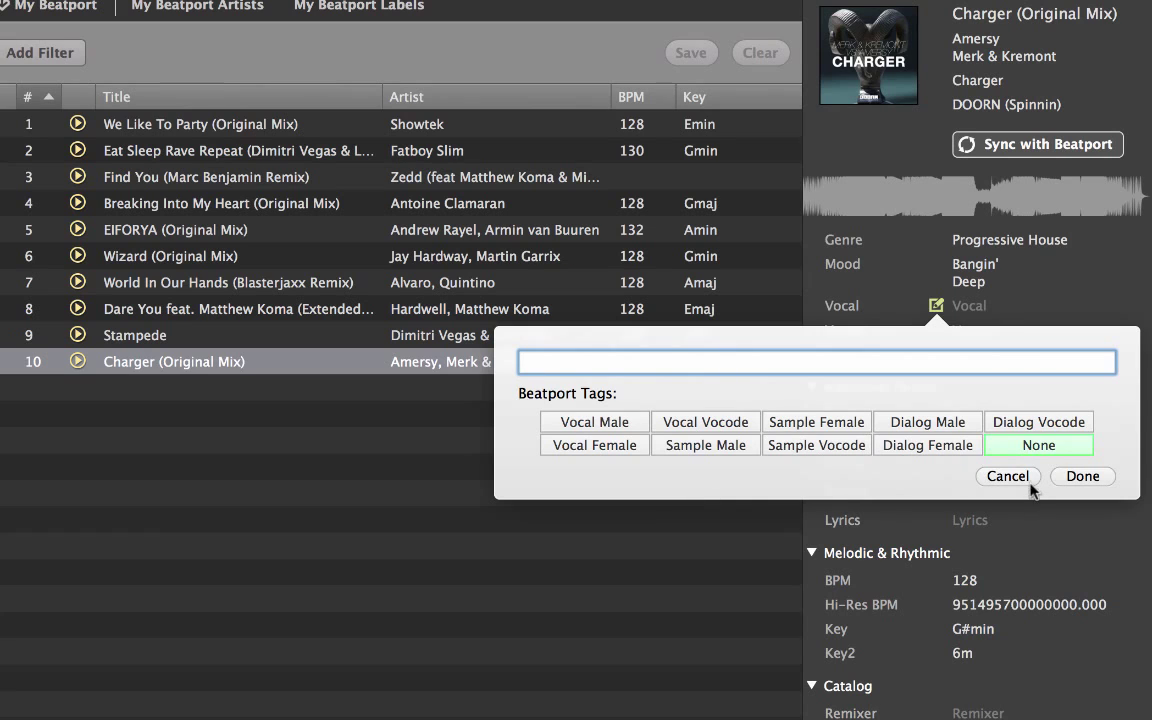
click(1030, 446)
click(1082, 475)
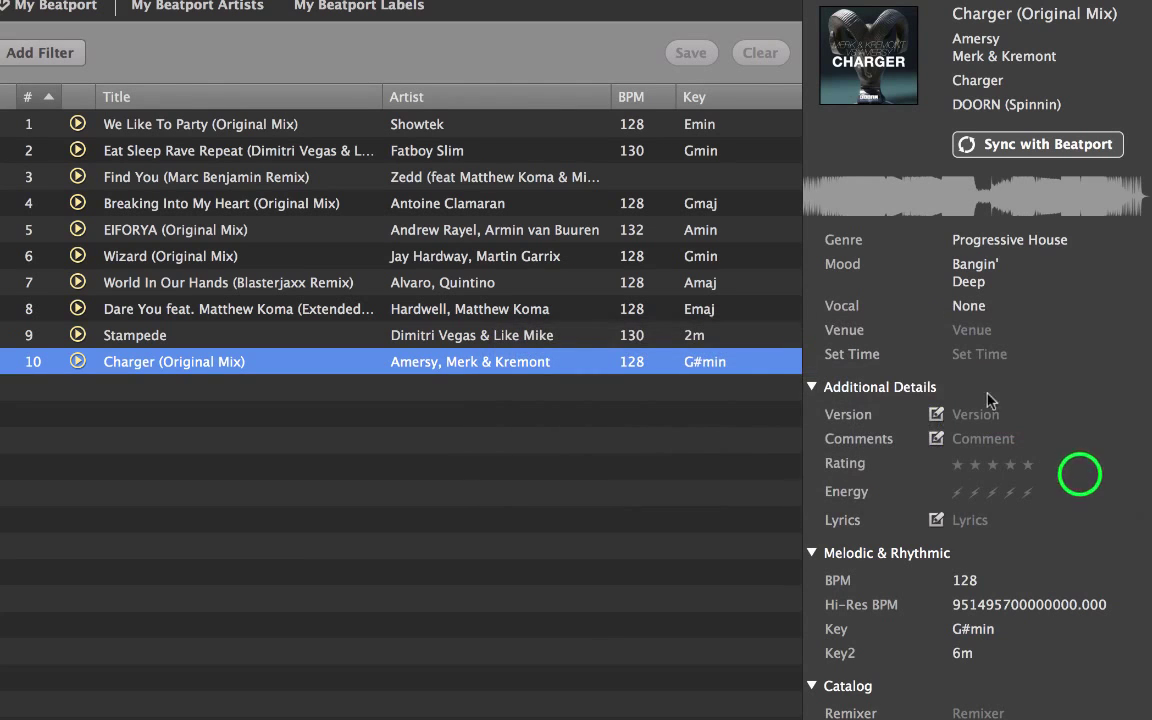
Set the Charger track's venue tag to Club (Medium) and its set time tag to Warmup
click(937, 330)
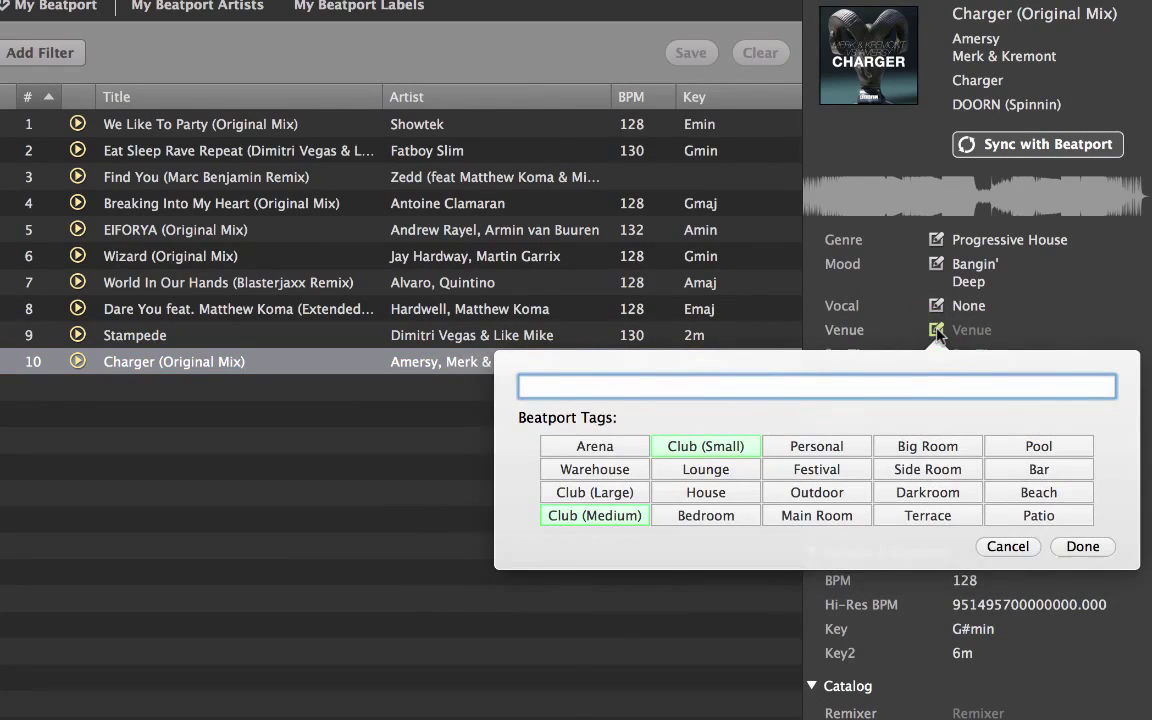
click(607, 522)
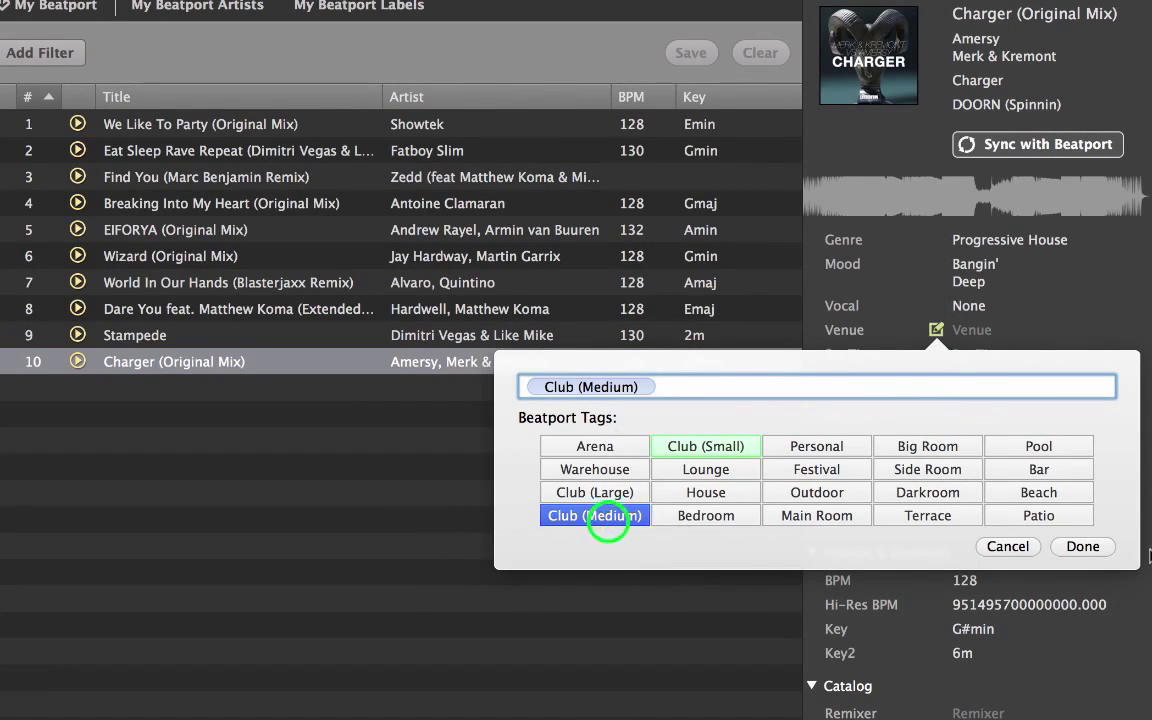
click(1082, 546)
click(937, 354)
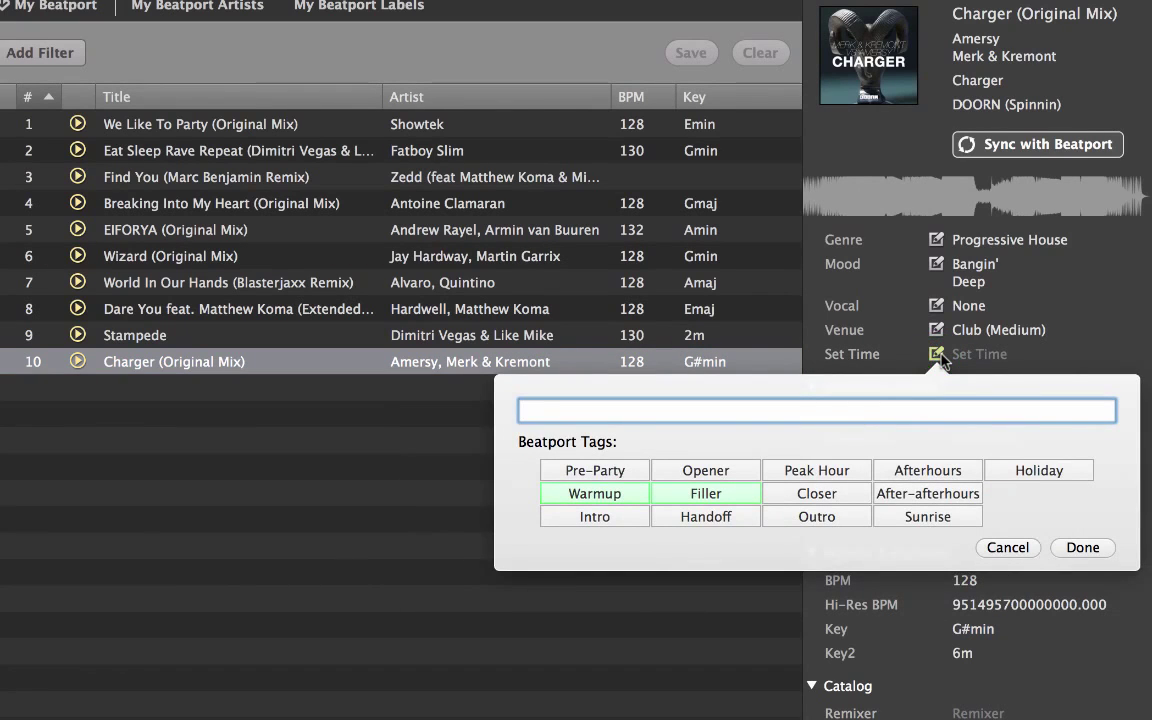
click(600, 491)
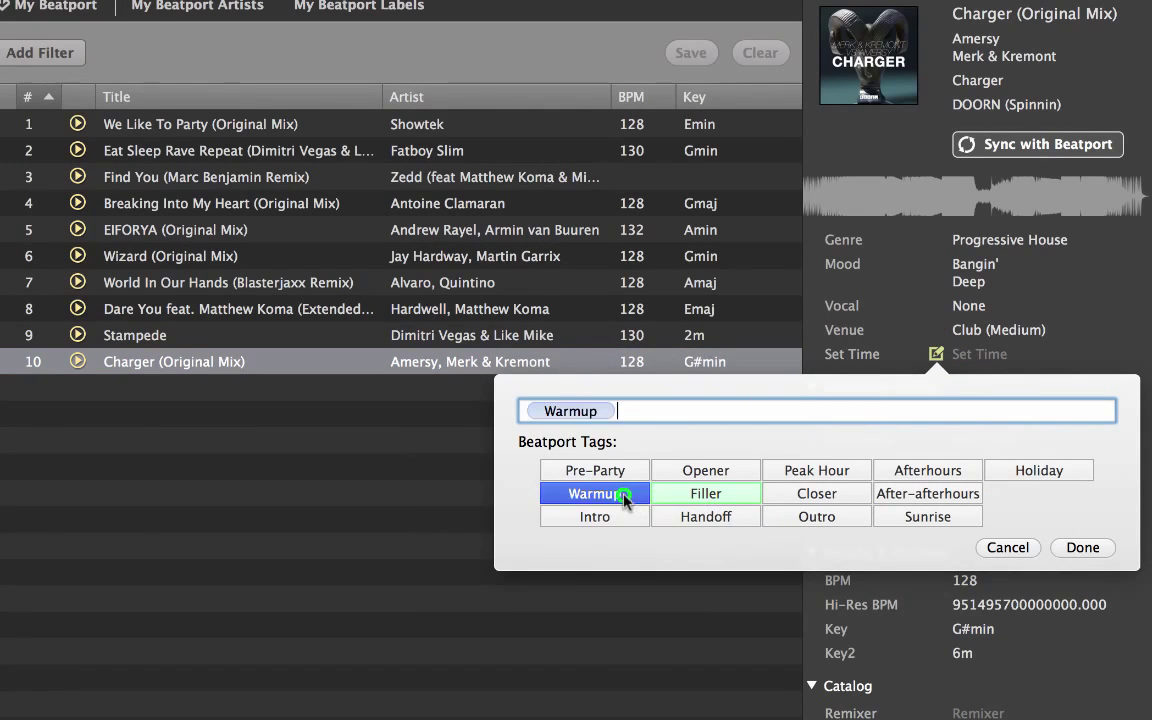
click(1076, 550)
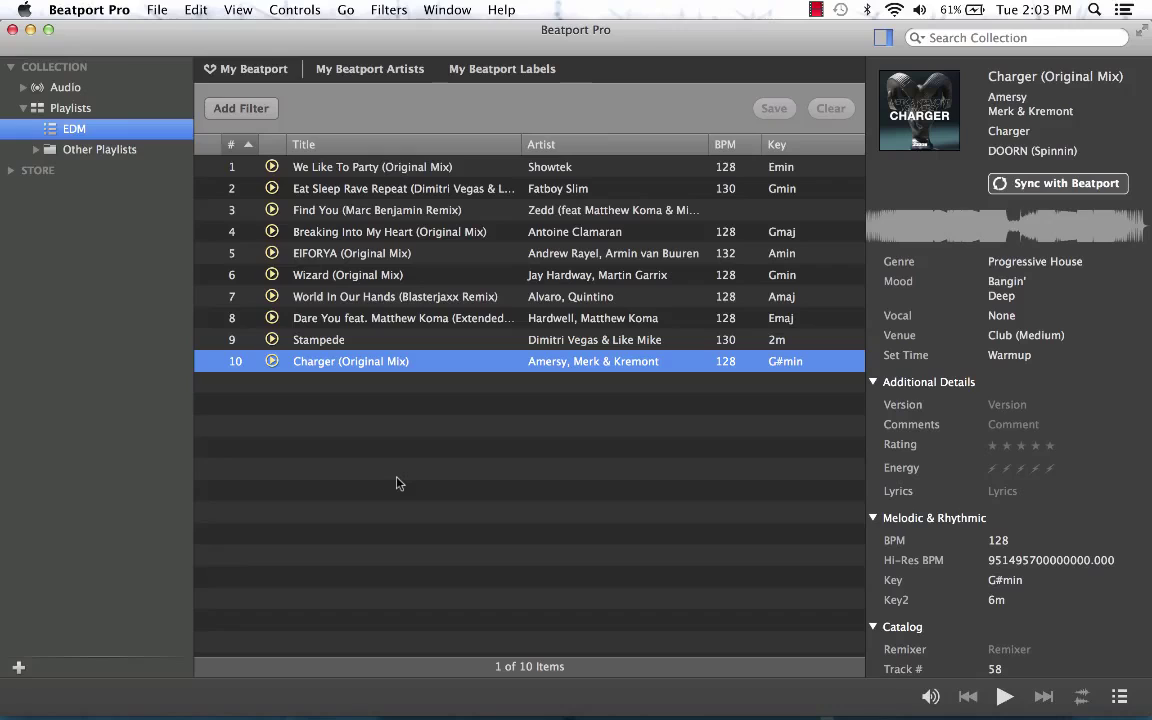
Create a playlist named Peak Time Bangers Dancefloor Destruction and place it directly below the EDM playlist
click(72, 107)
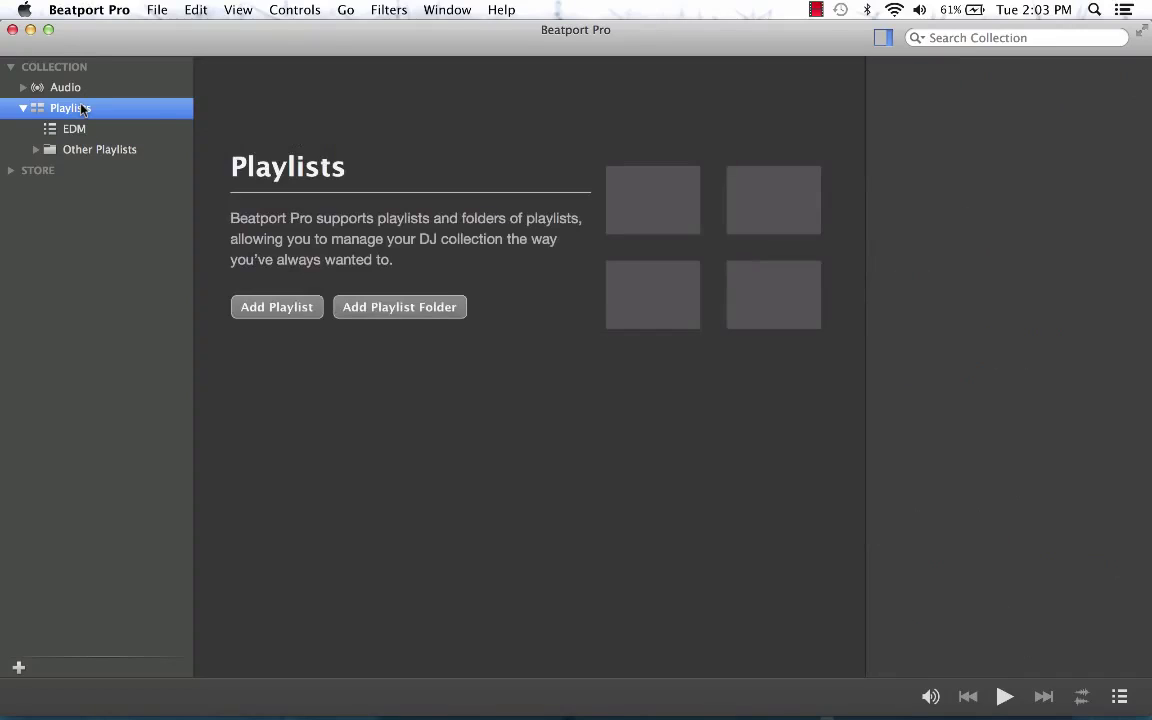
click(281, 310)
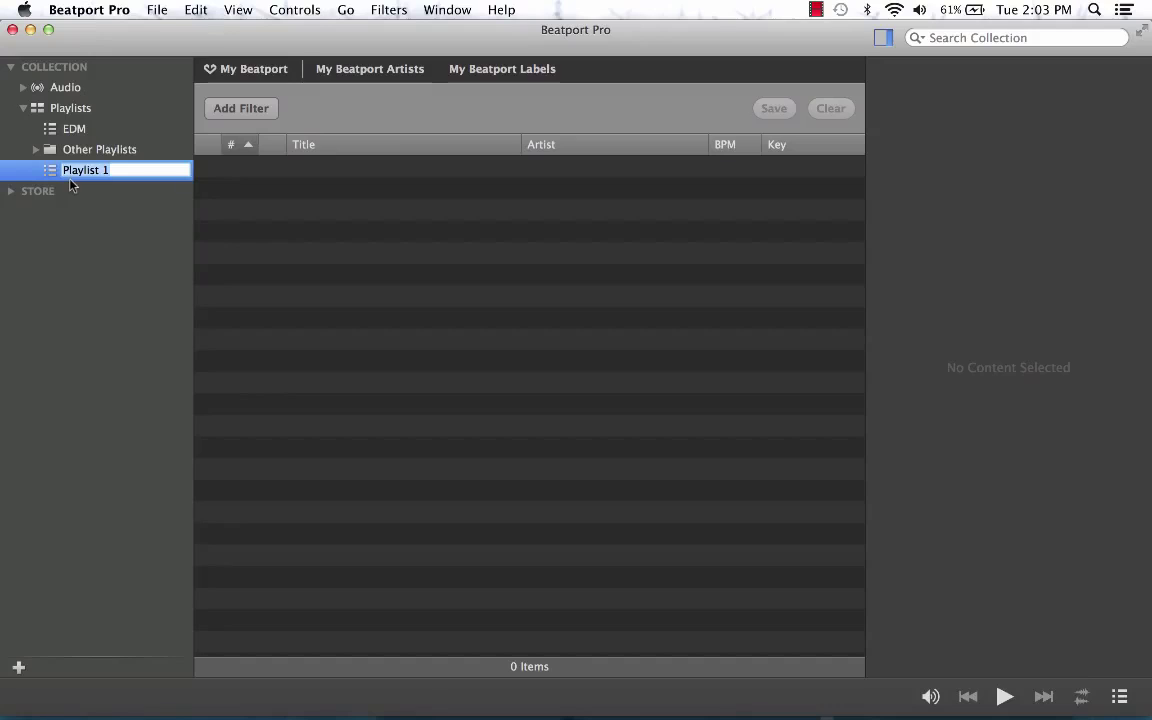
text(Peak Time Ban)
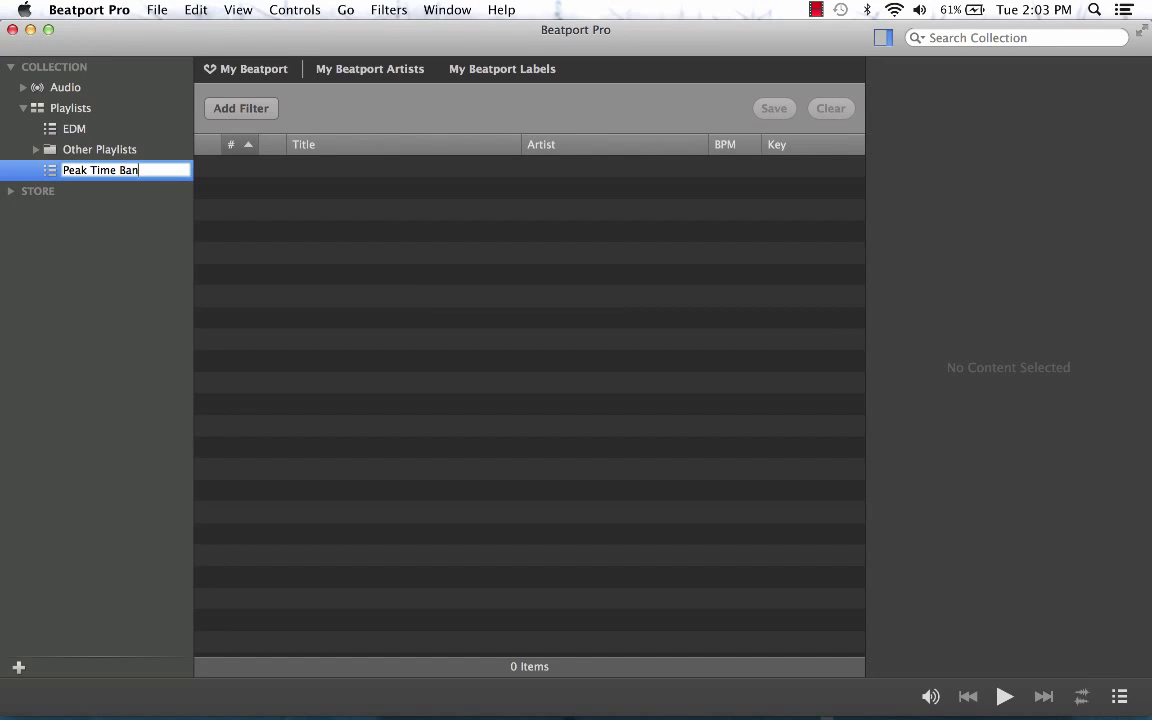
text(gers Dance)
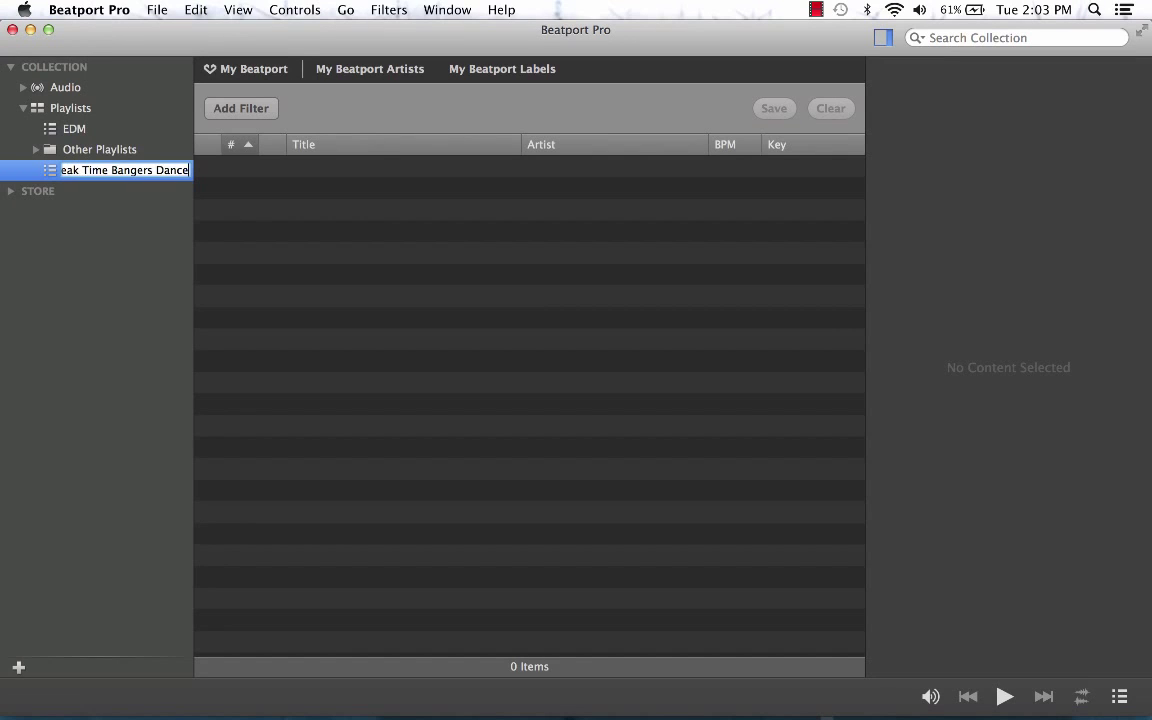
text(floor )
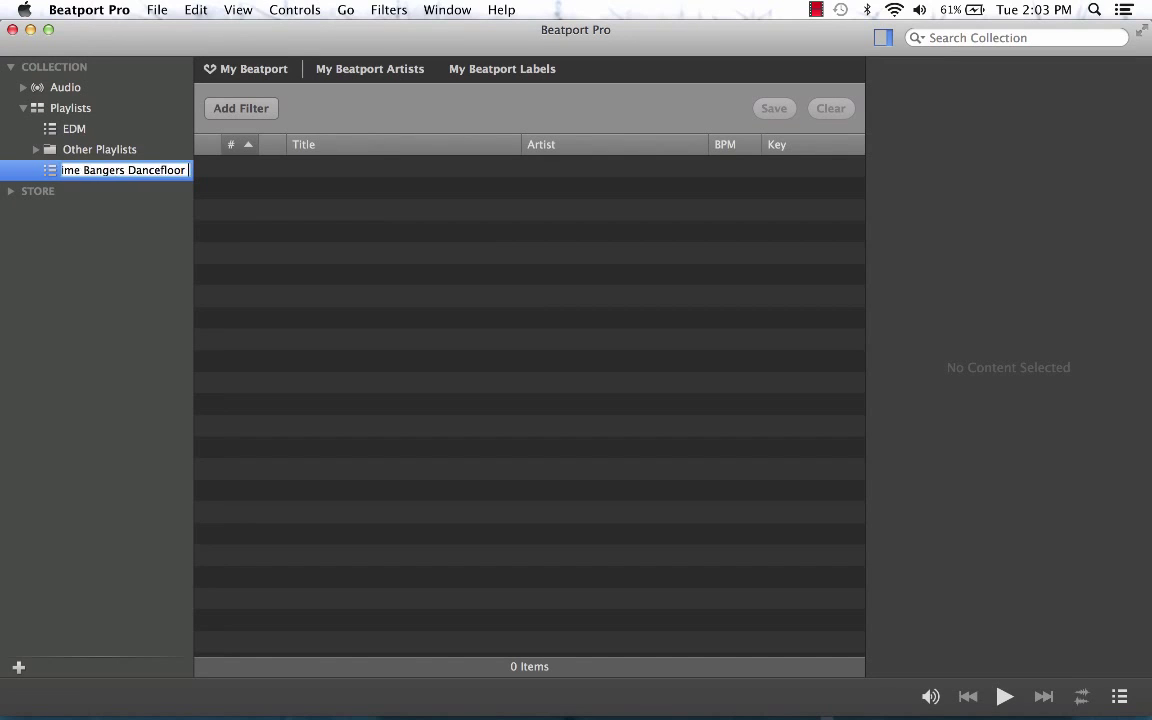
text(Destruction)
key(Return)
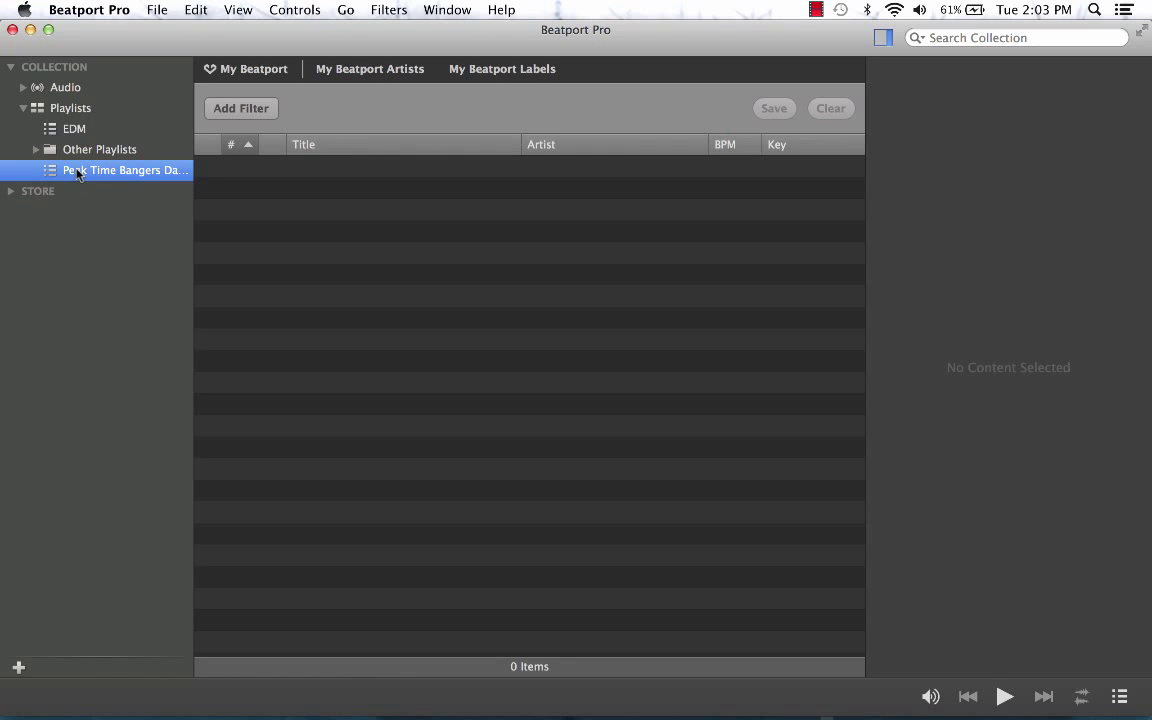
drag(74, 175, 72, 118)
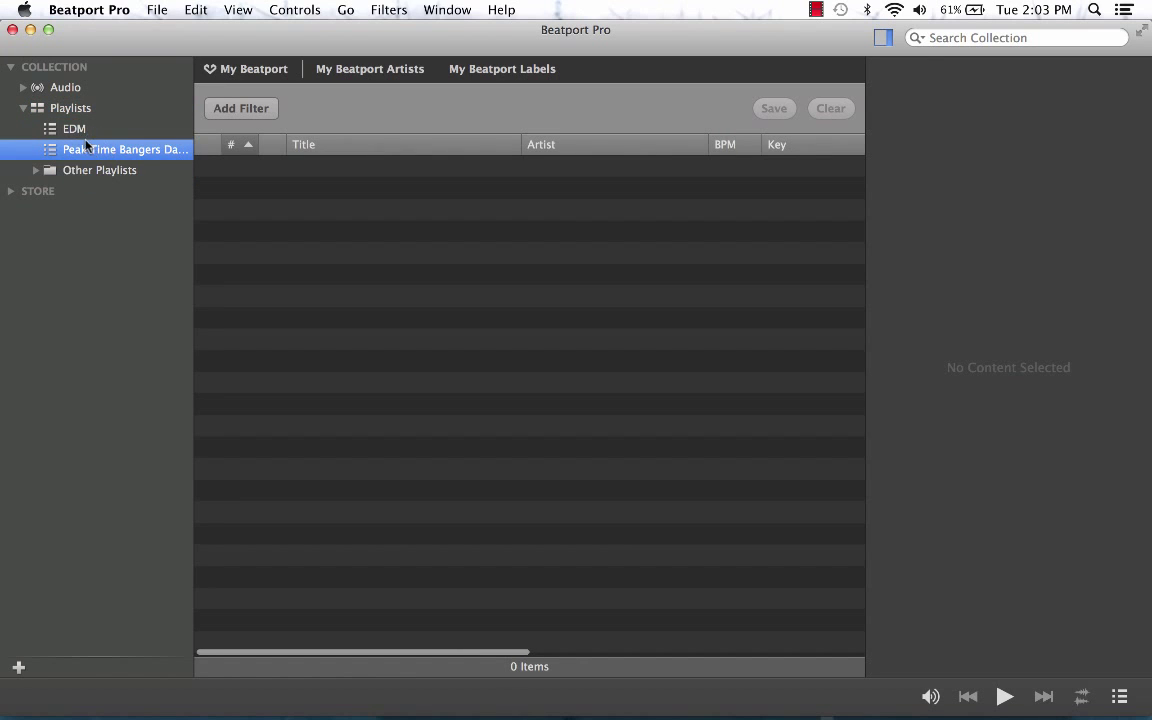
Filter the EDM playlist by set time to show only the Peak Hour tracks
click(74, 128)
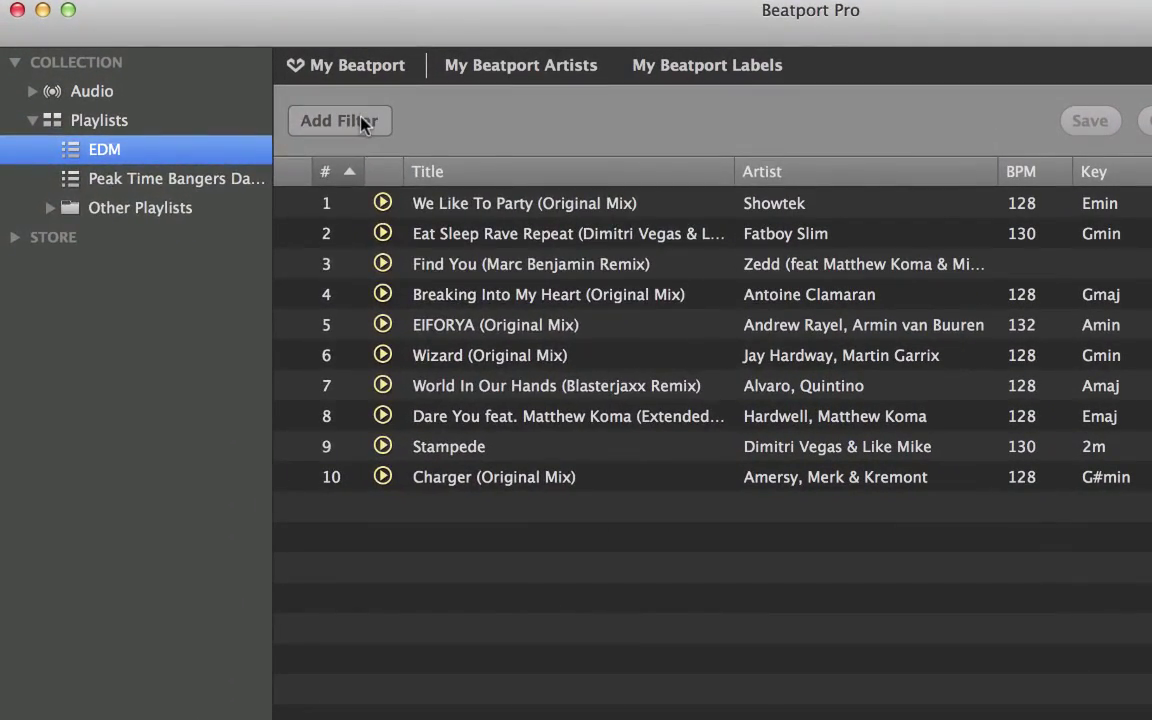
click(363, 121)
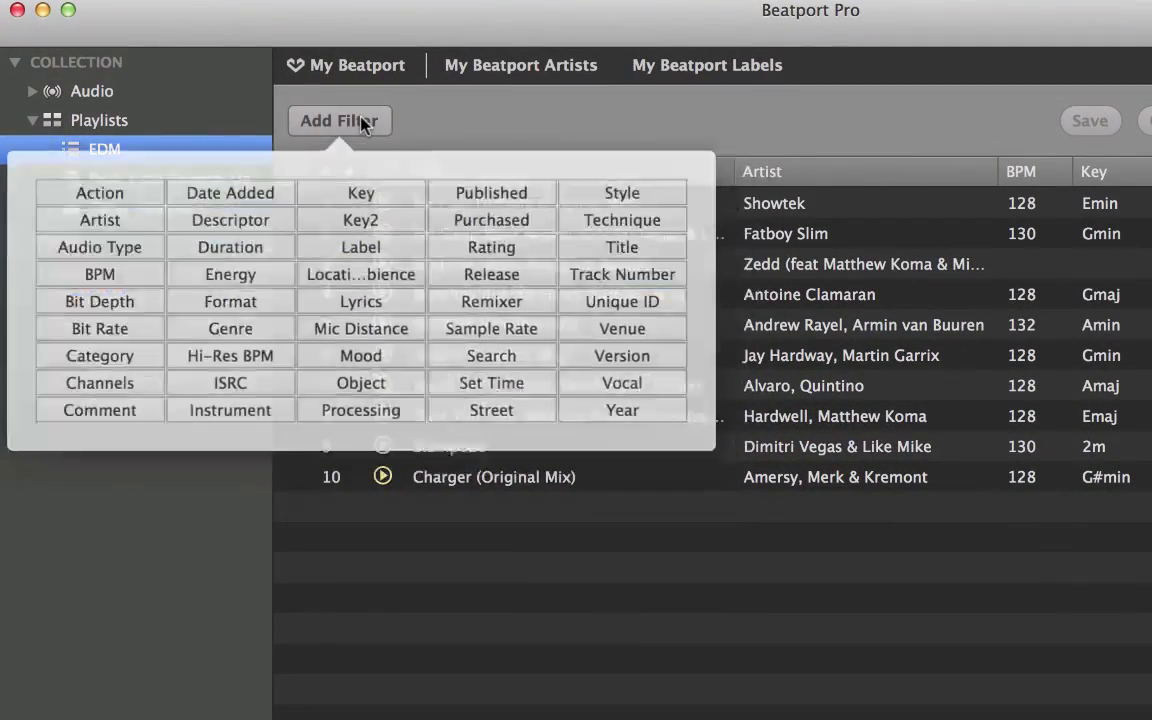
click(484, 379)
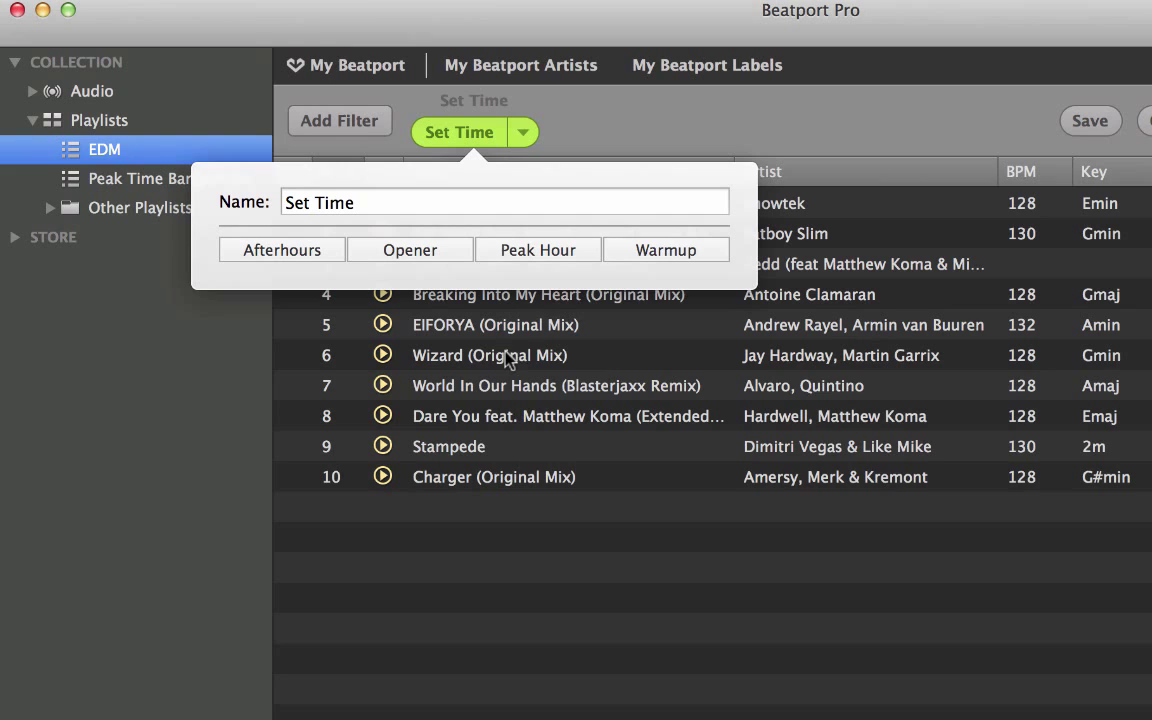
click(553, 258)
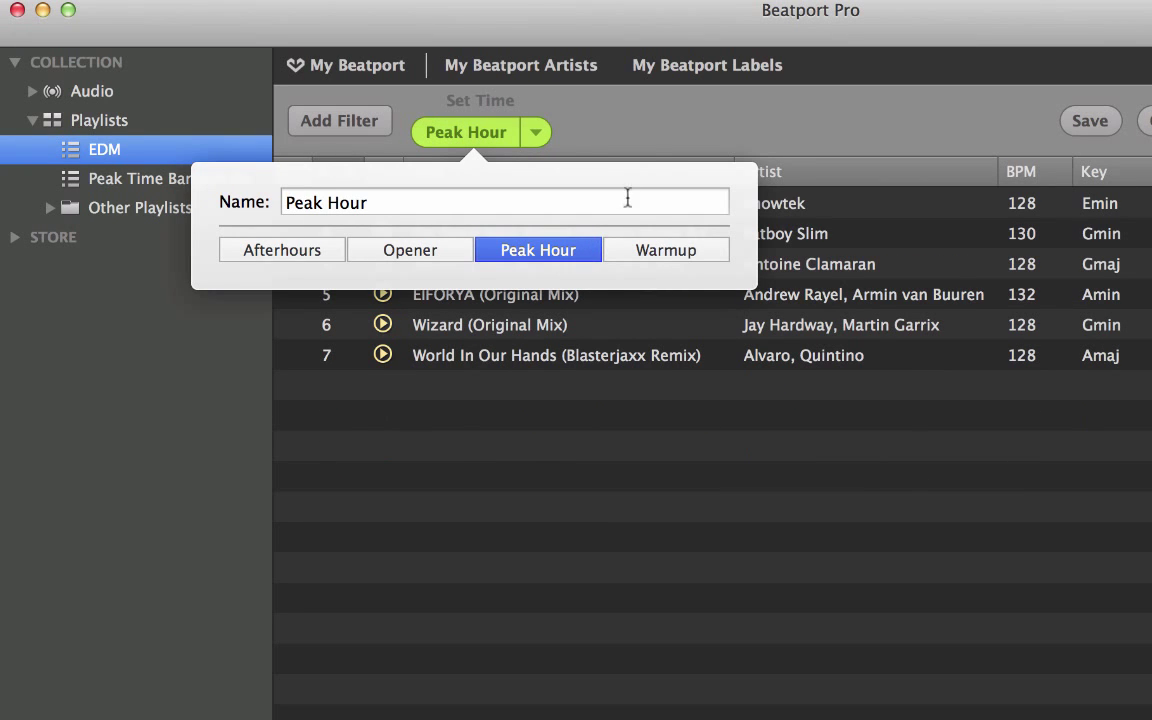
click(703, 125)
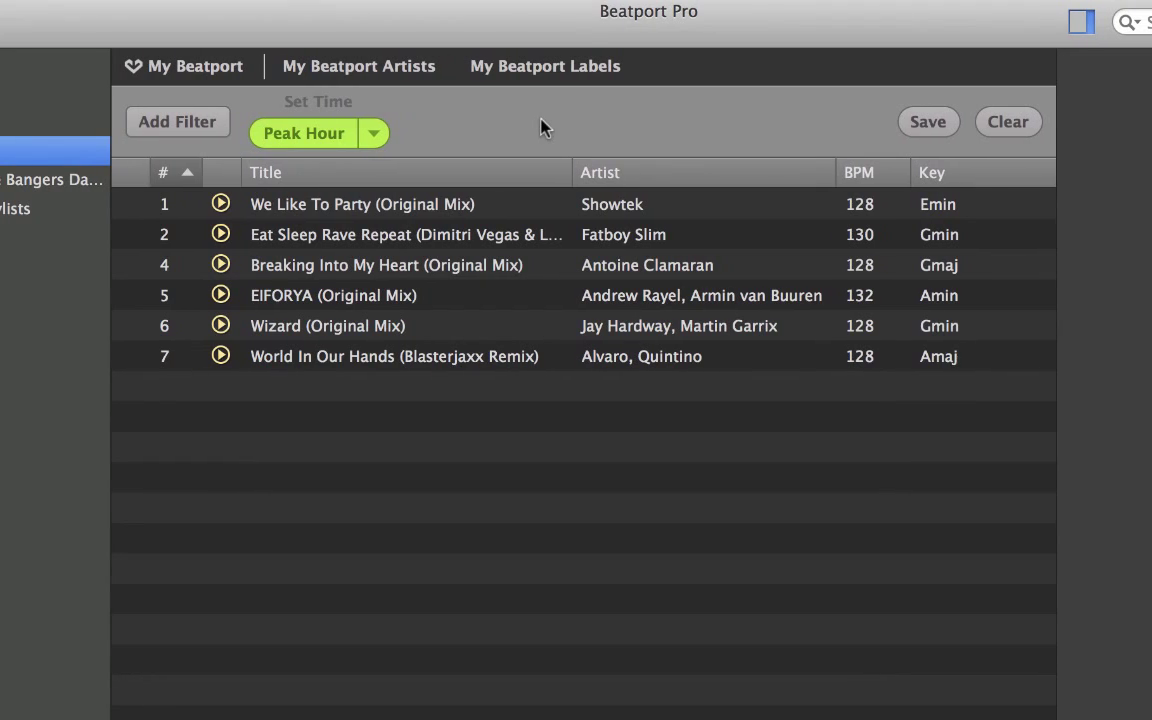
Add all the filtered tracks, We Like To Party through World In Our Hands, to the Peak Time Bangers playlist and open it
click(452, 207)
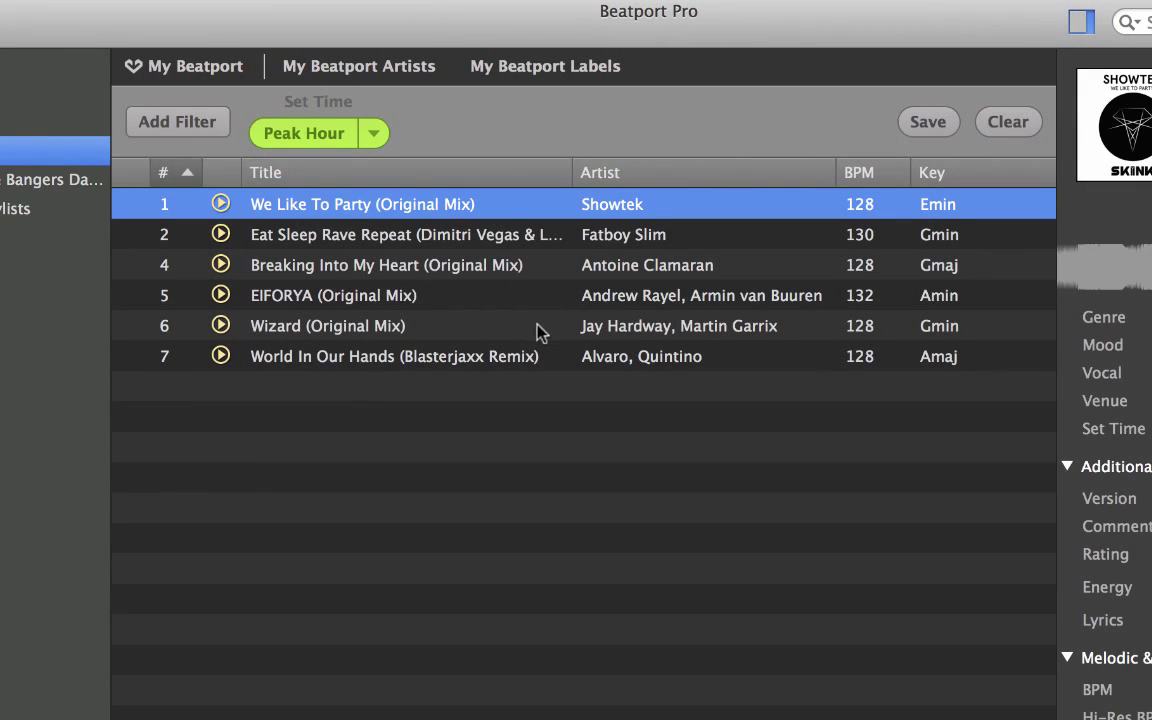
shift+click(345, 360)
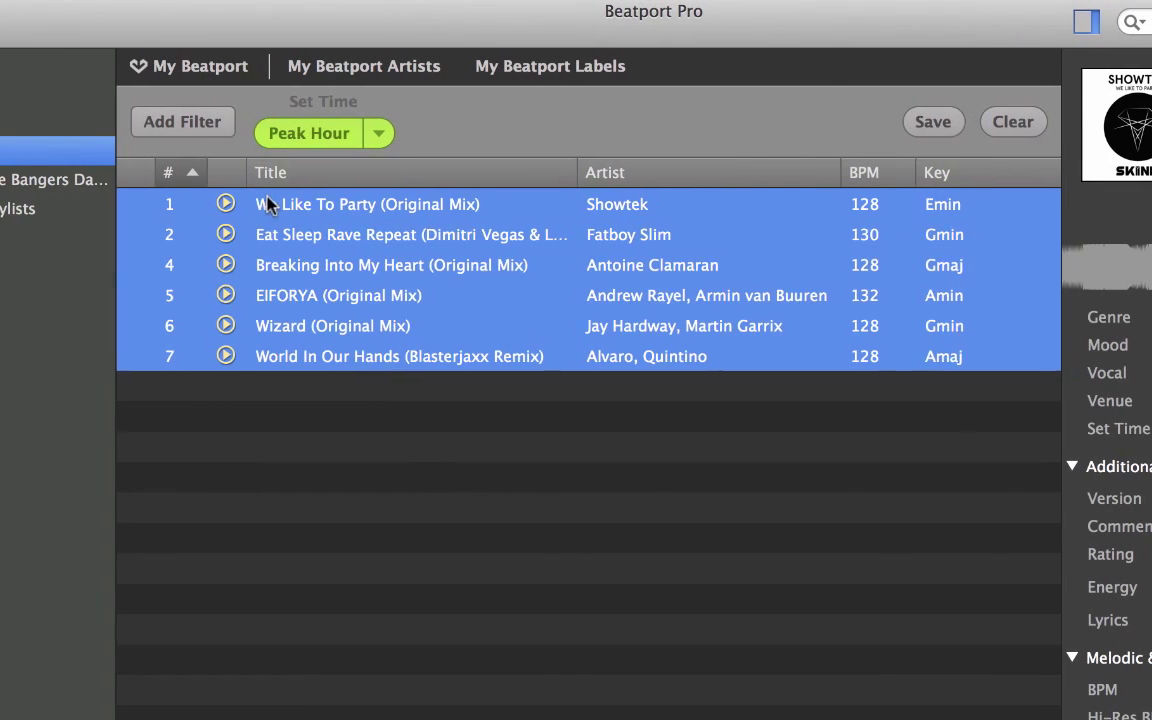
drag(332, 207, 48, 190)
drag(170, 190, 160, 188)
click(158, 189)
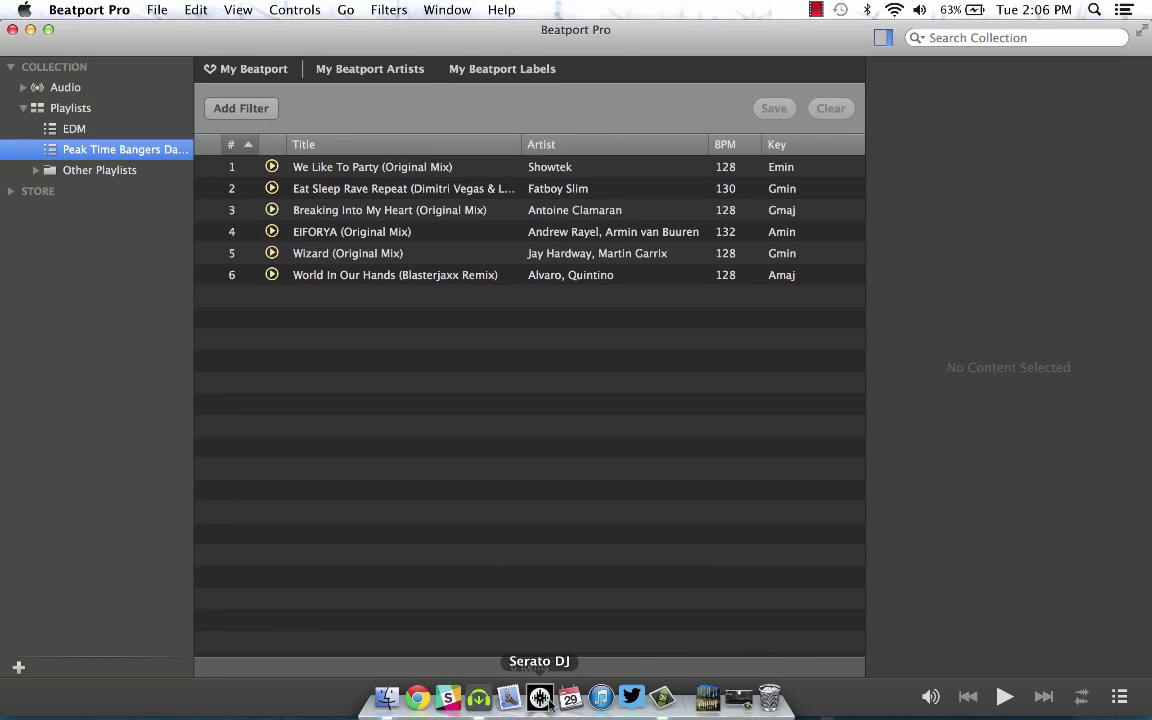
Open Serato DJ, take it out of full screen, and shrink the Beatport Pro window so Serato's deck 1 and library show beside it
click(492, 698)
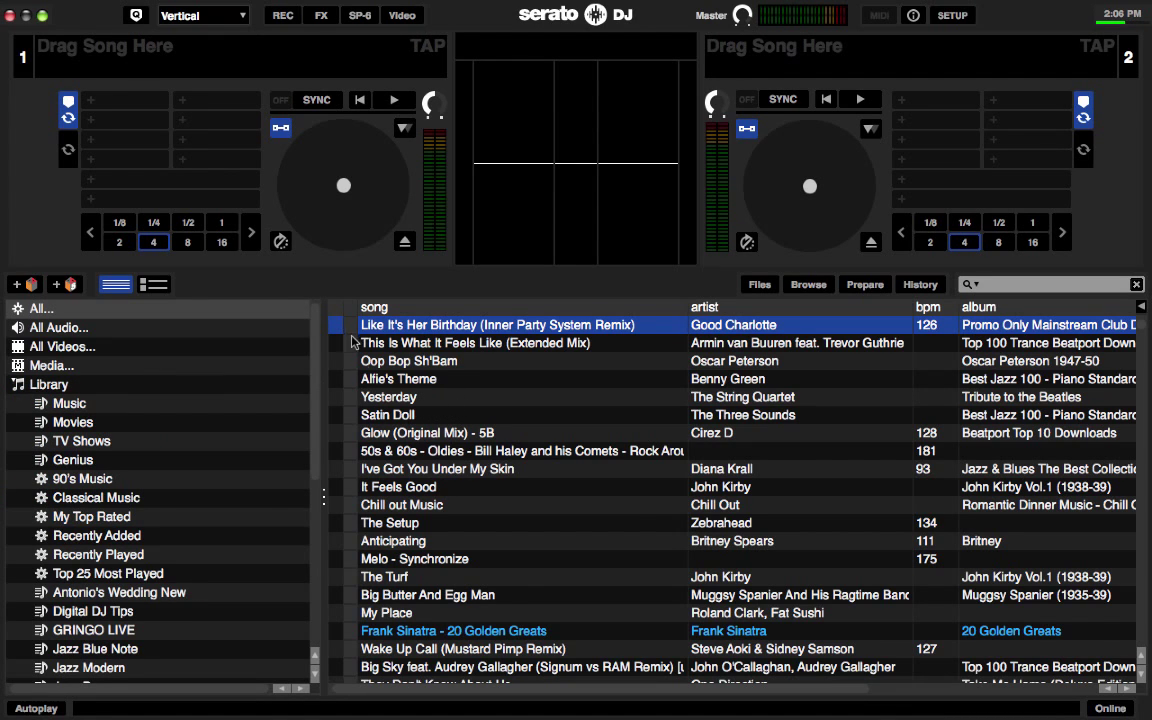
click(42, 17)
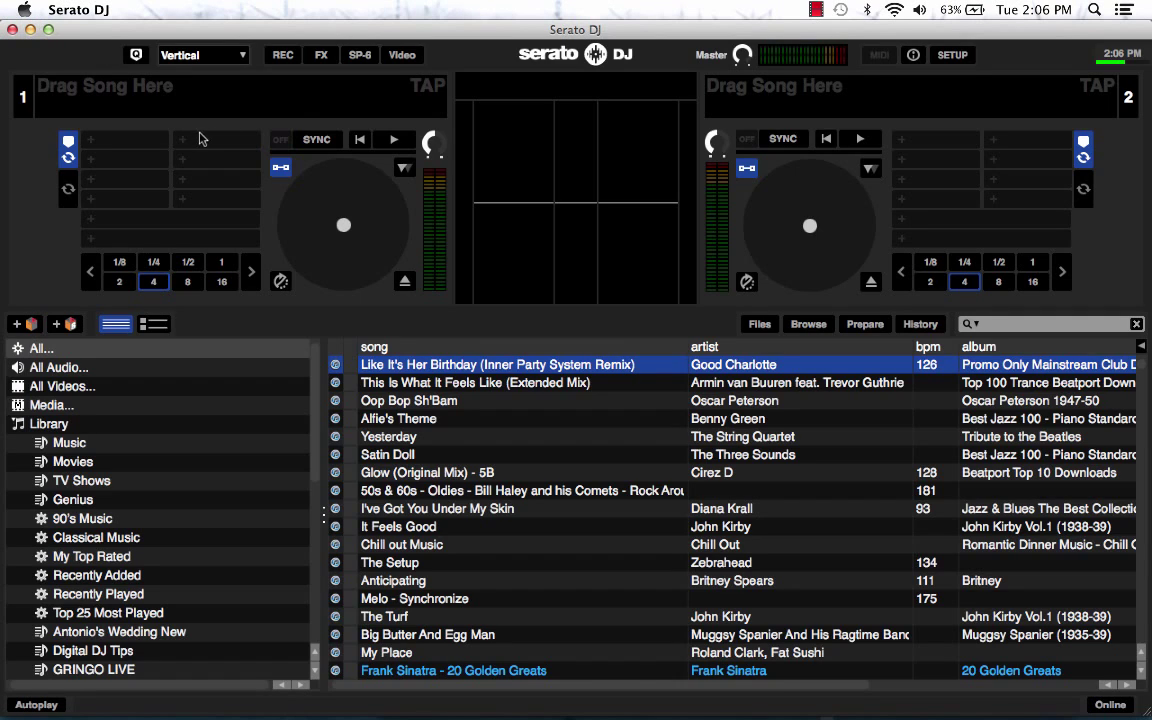
click(481, 700)
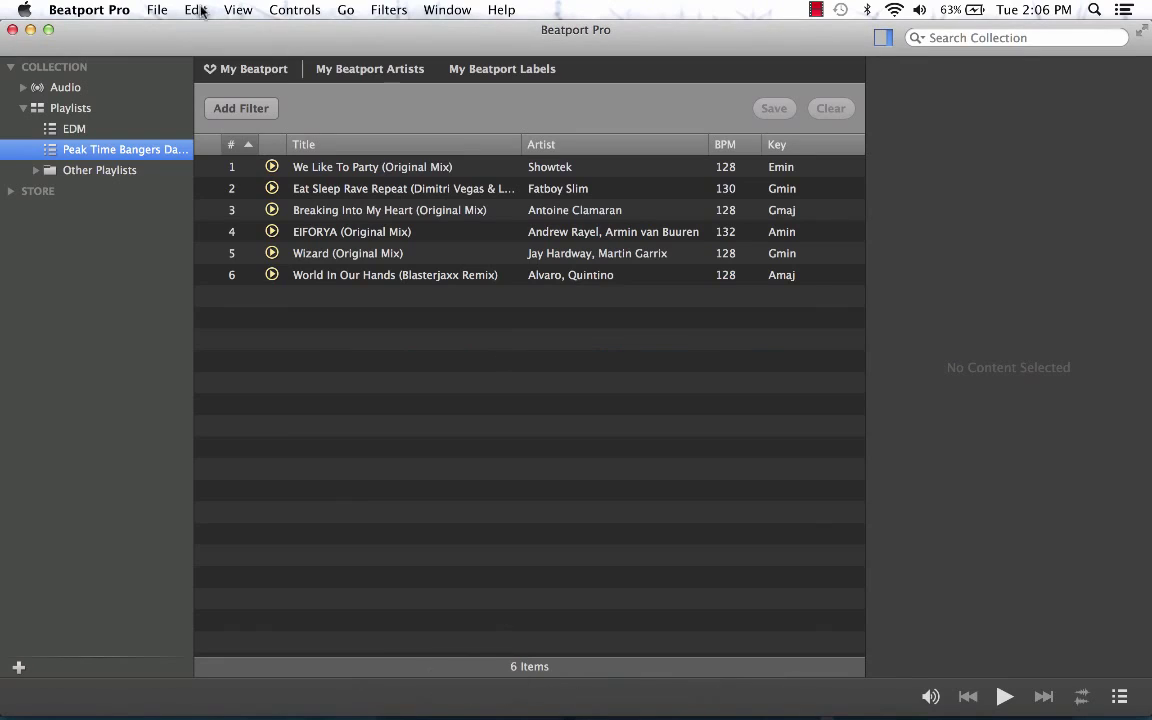
drag(4, 22, 292, 194)
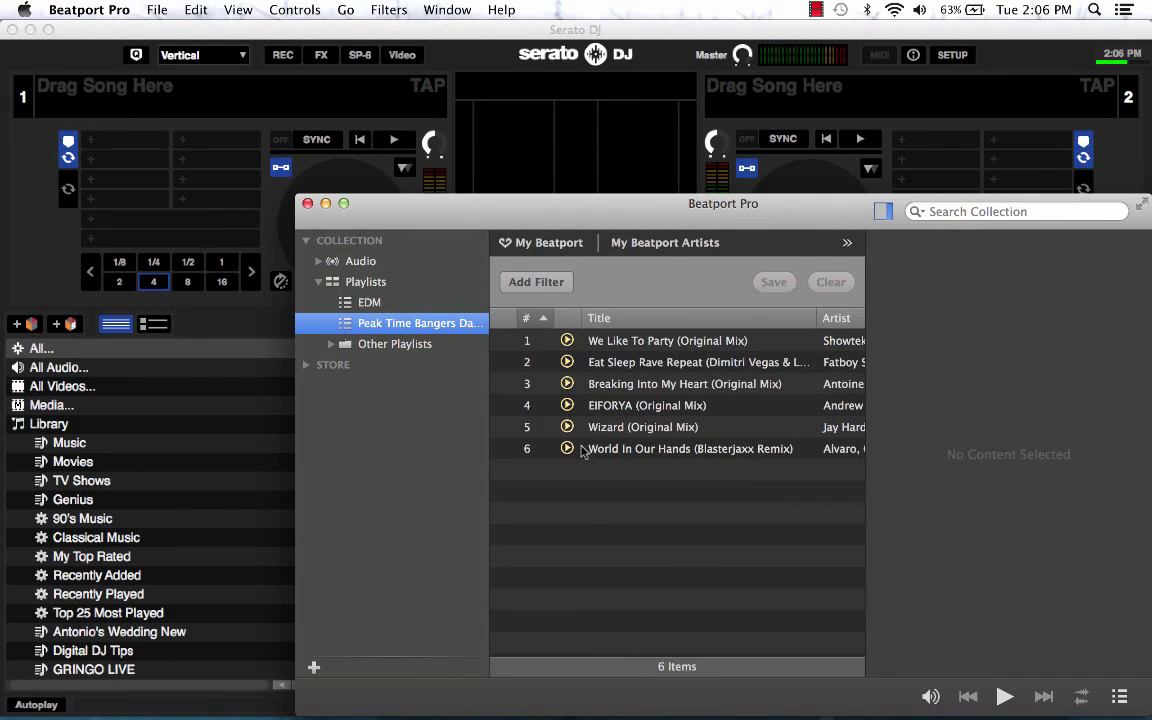
Clear the EDM playlist's Peak Hour filter and load Dare You feat. Matthew Koma onto deck 1 in Serato DJ, switching to Serato
click(374, 306)
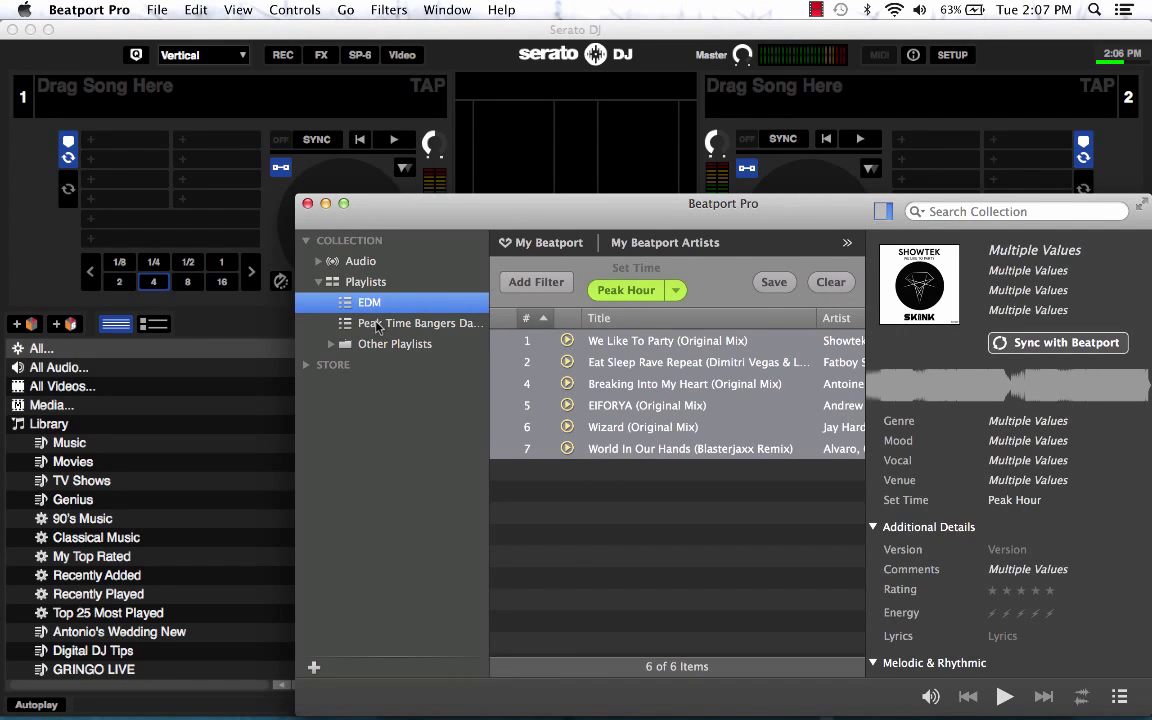
click(836, 282)
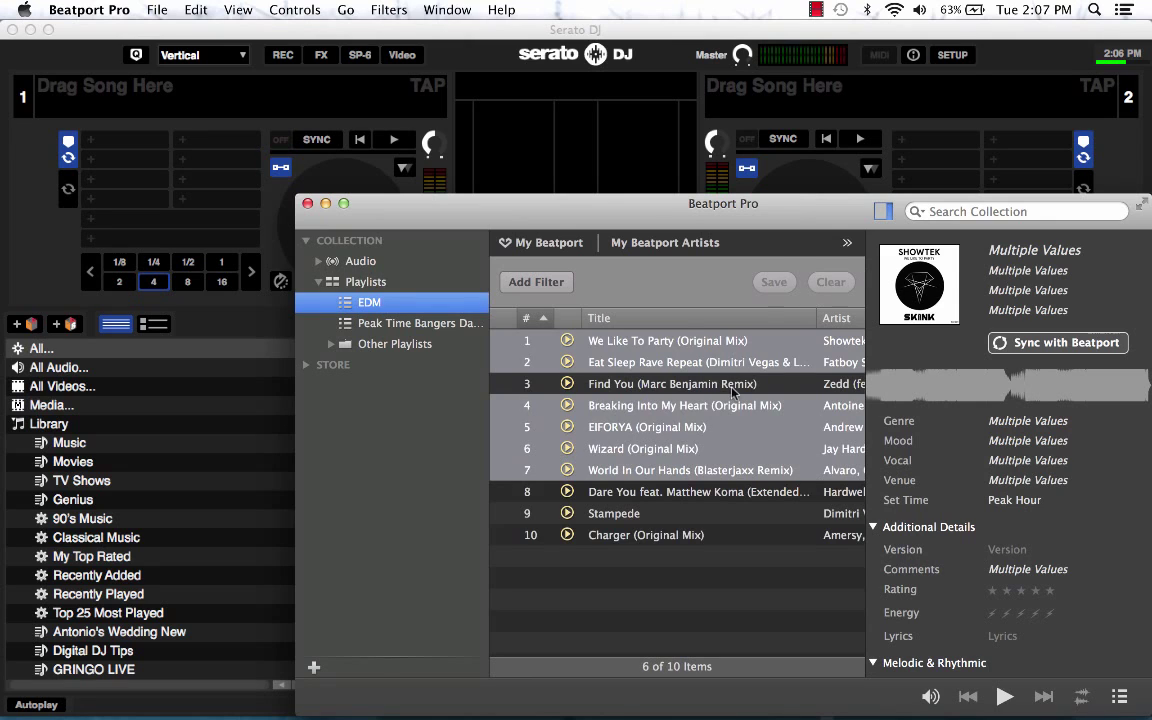
click(635, 497)
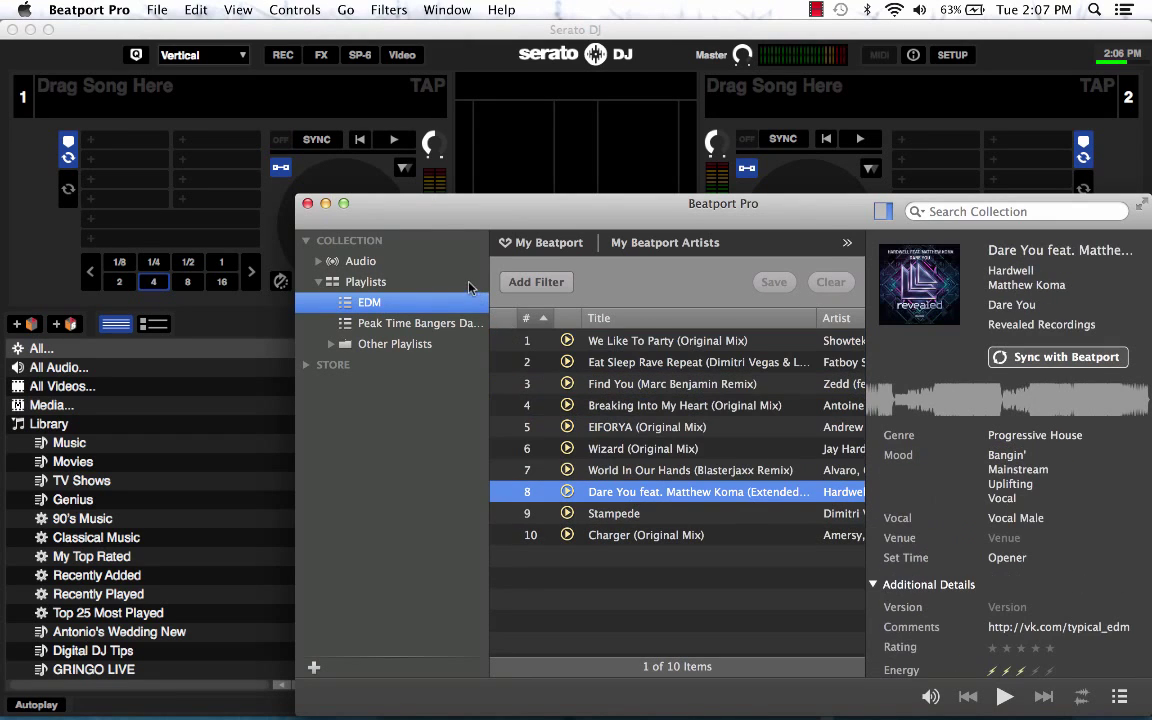
drag(648, 491, 268, 88)
click(577, 31)
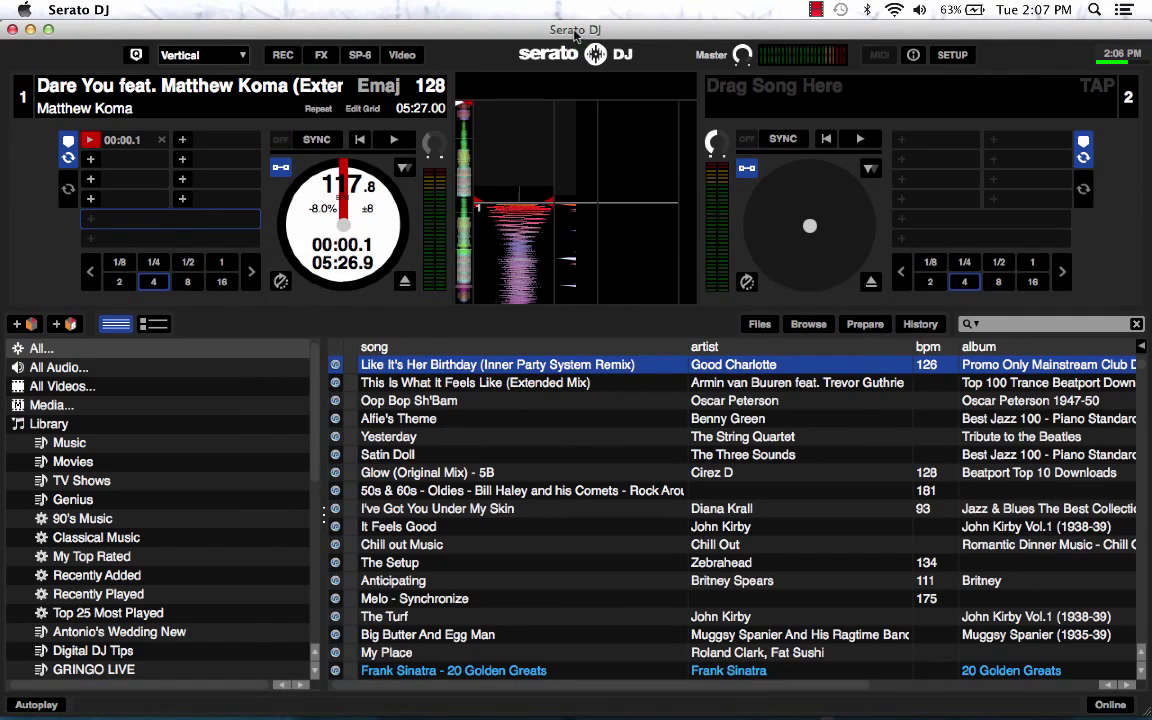
Play the opening seconds of Dare You feat. Matthew Koma on deck 1 and pause it
key(space)
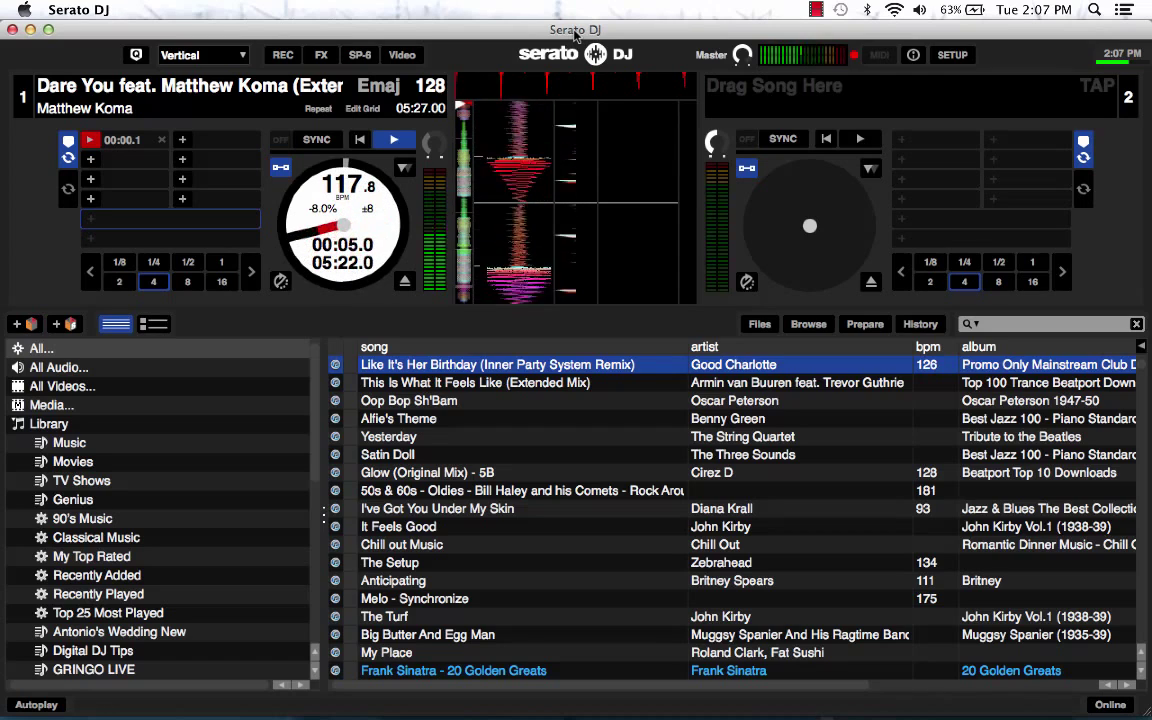
key(space)
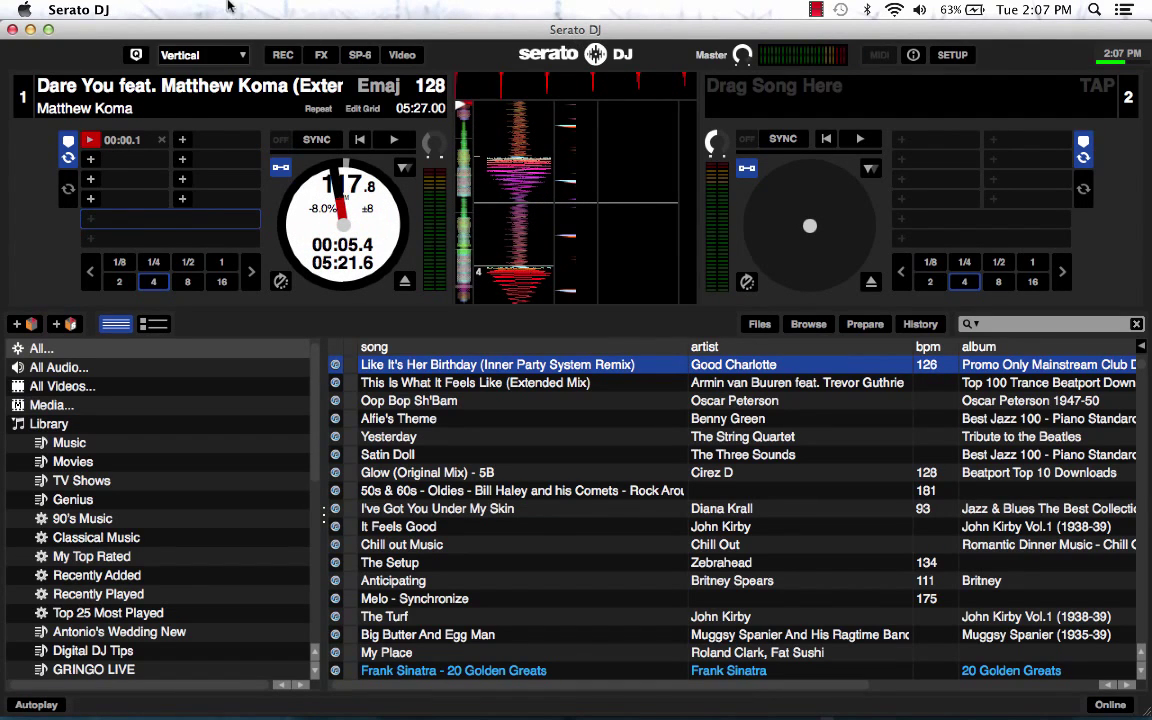
Switch to Beatport Pro with its window enlarged and examine the metadata of the EDM playlist's tracks from Find You through Dare You
click(465, 705)
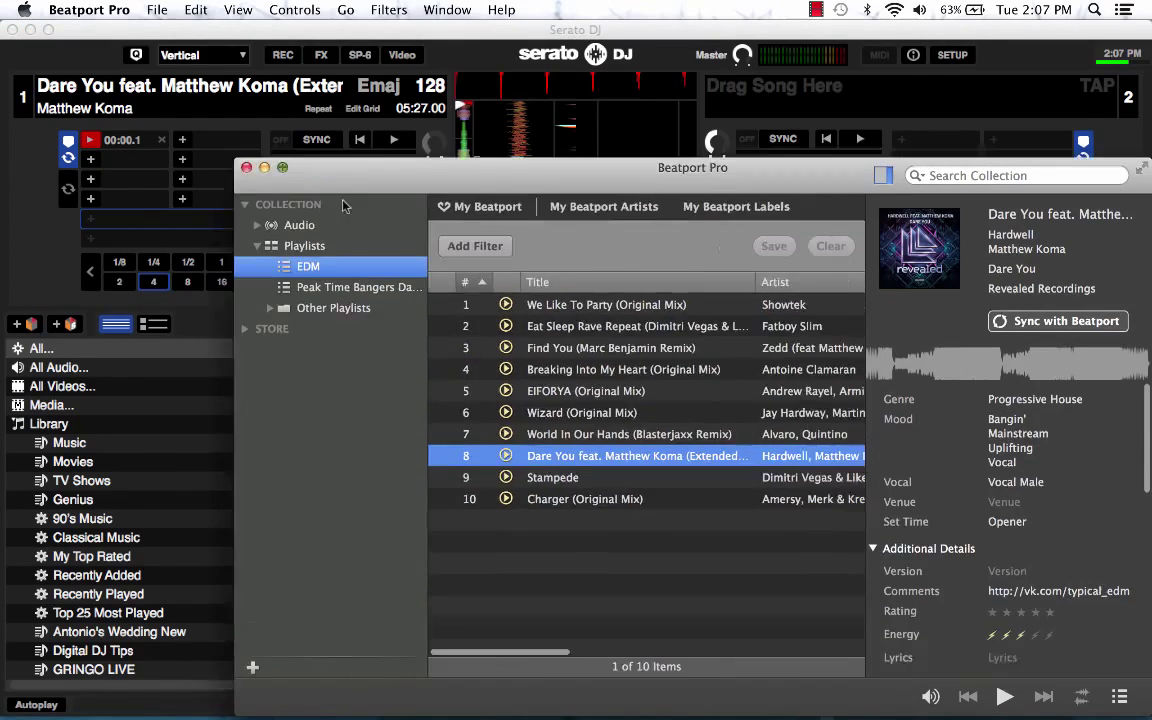
click(343, 203)
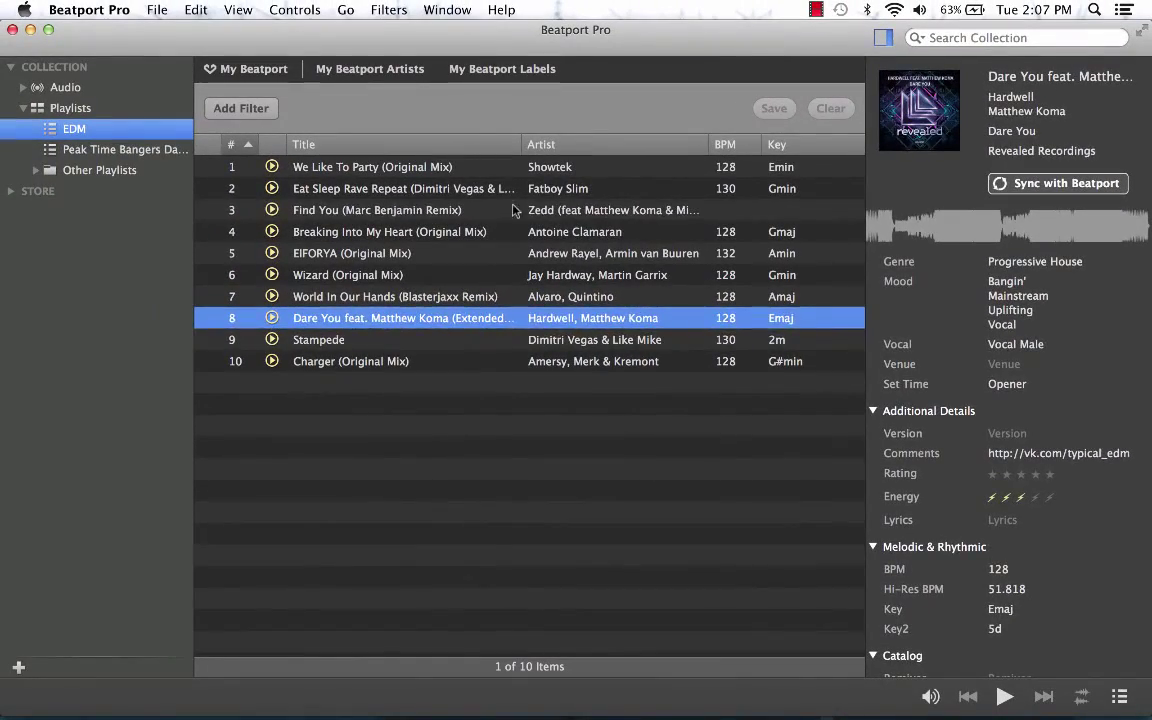
click(512, 210)
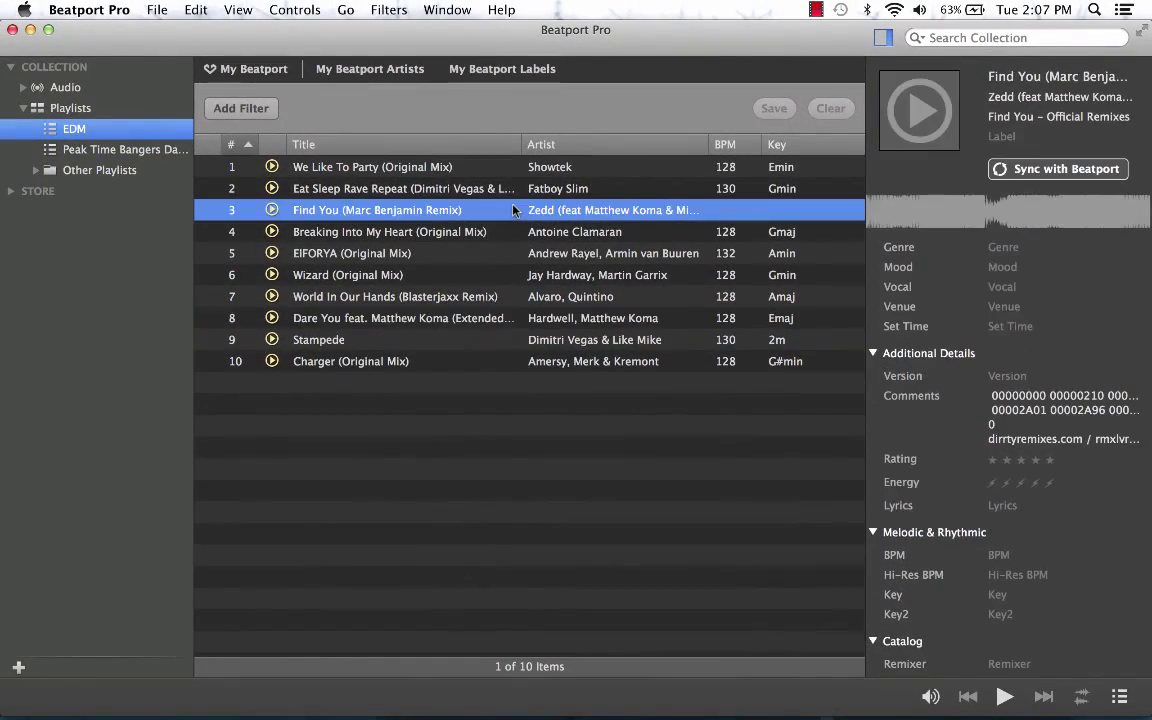
key(Down)
key(Down)
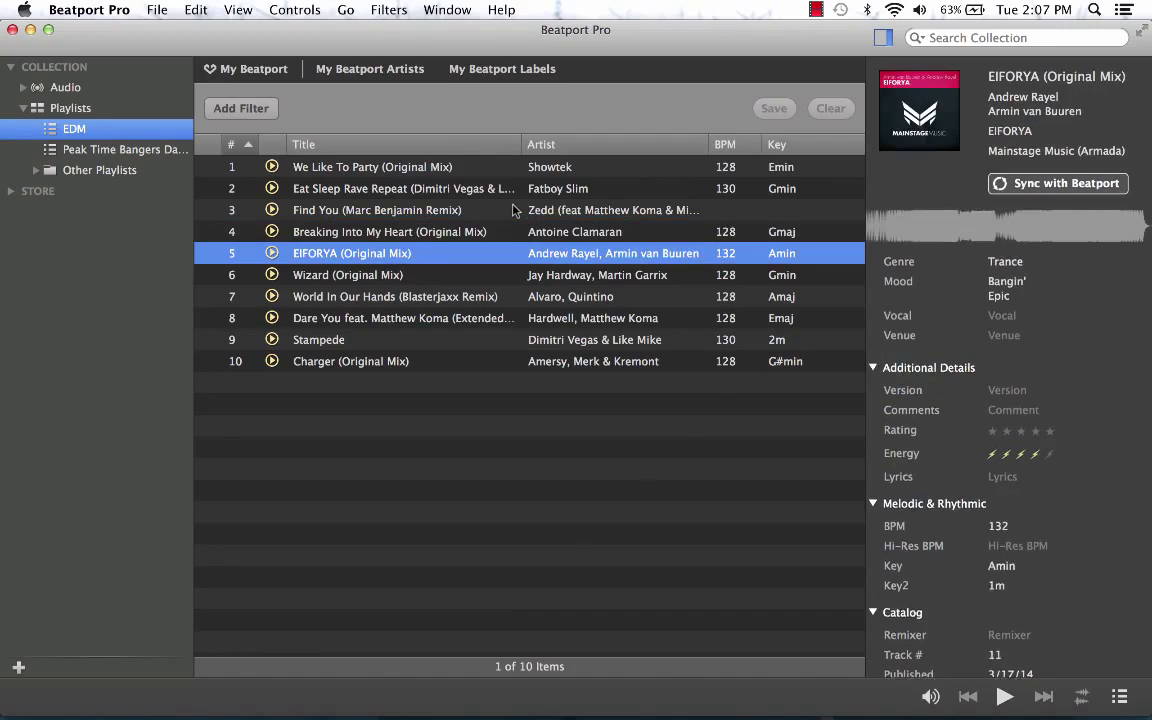
key(Down)
key(Down)
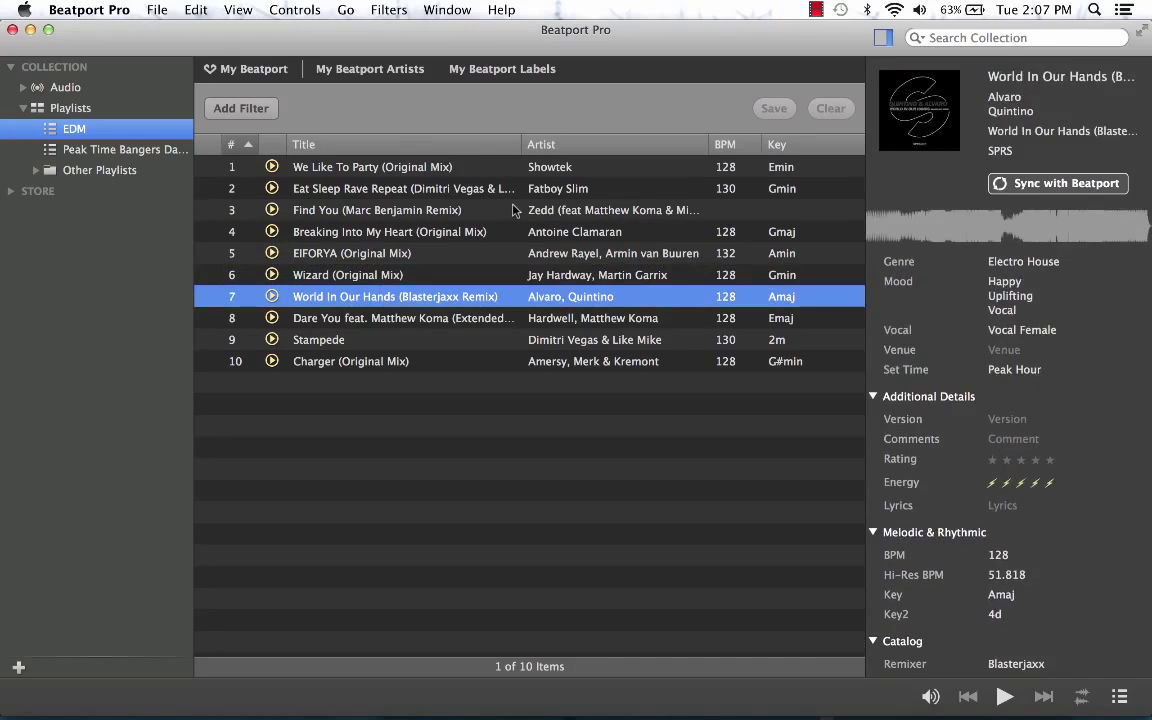
key(Down)
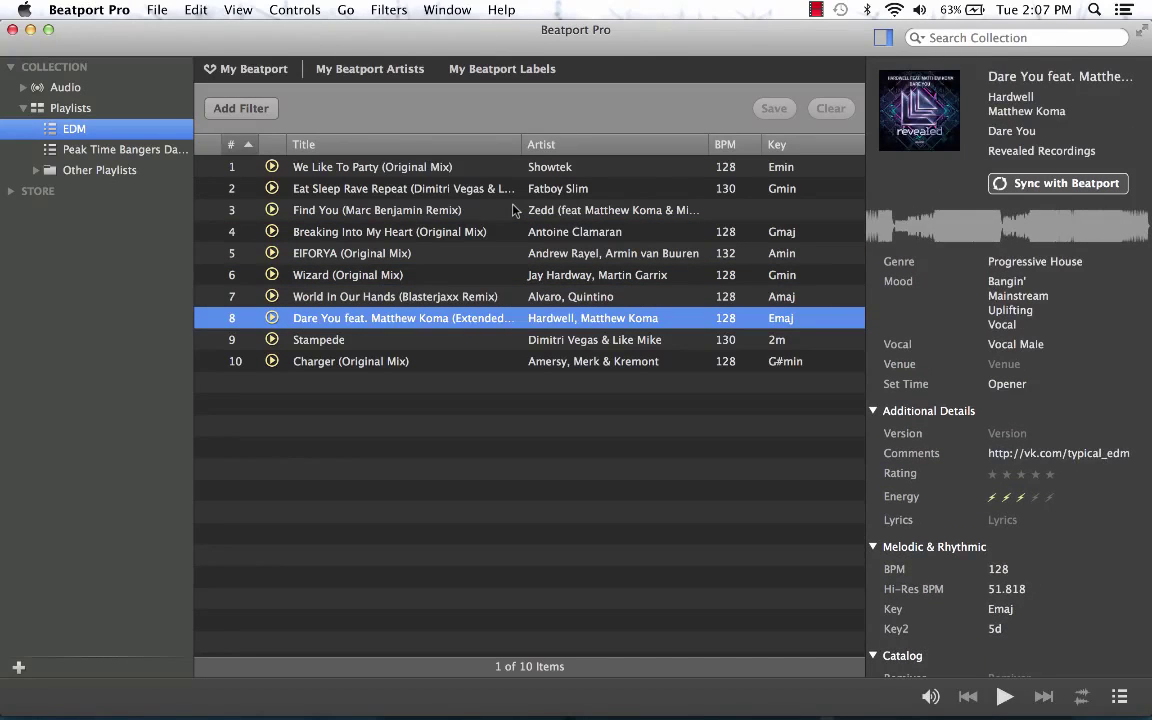